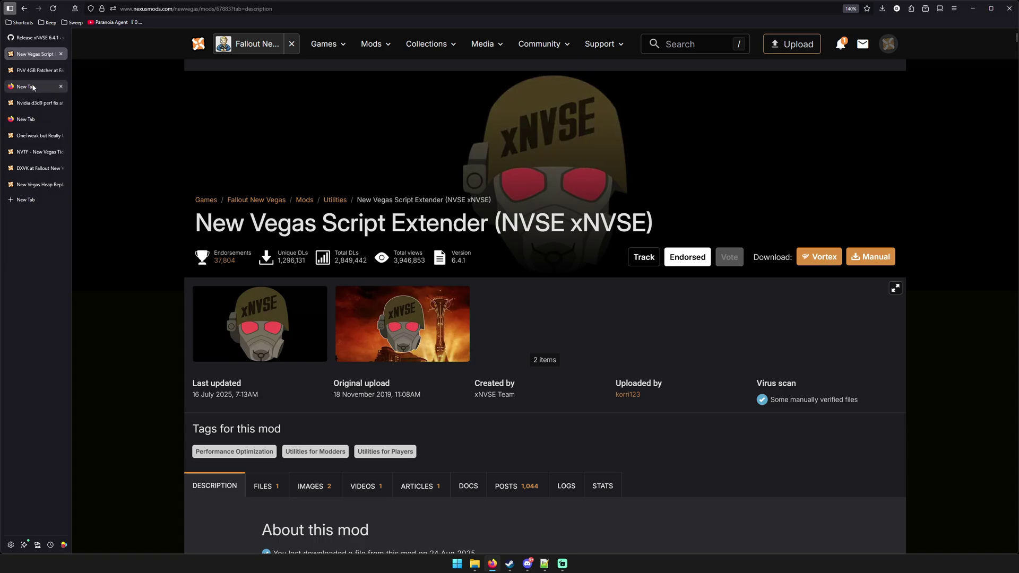
Switch Firefox tabs to the xNVSE mod page's Description, showing version 6.4.1
key(ctrl+Tab)
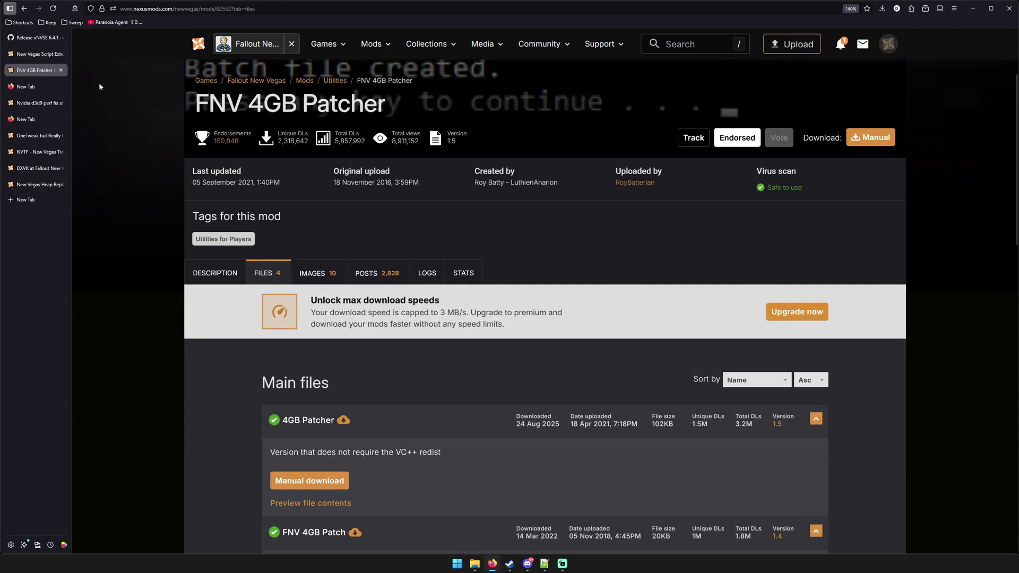
click(35, 38)
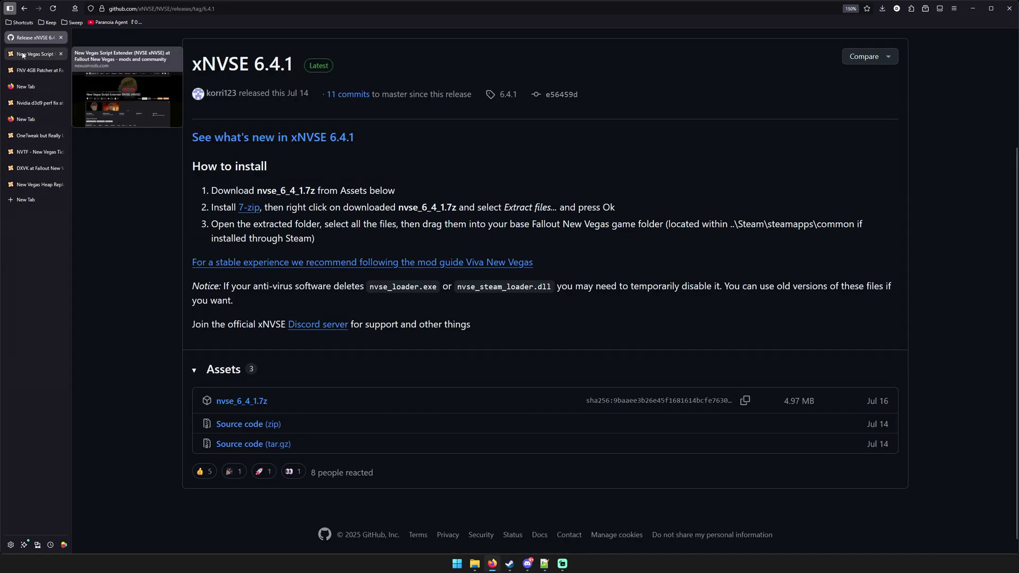
click(32, 53)
click(34, 71)
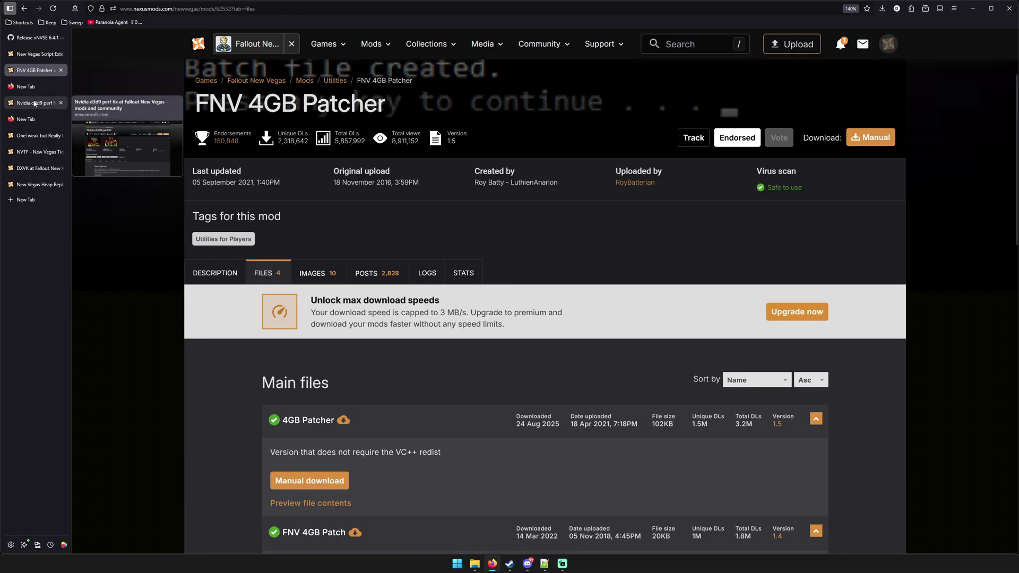
click(35, 103)
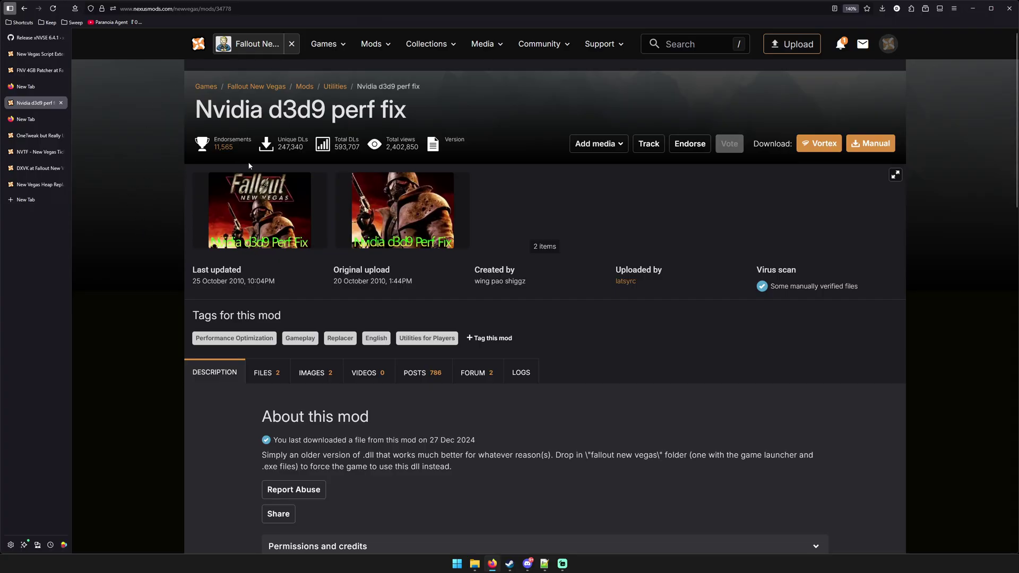
mouse_move(42, 136)
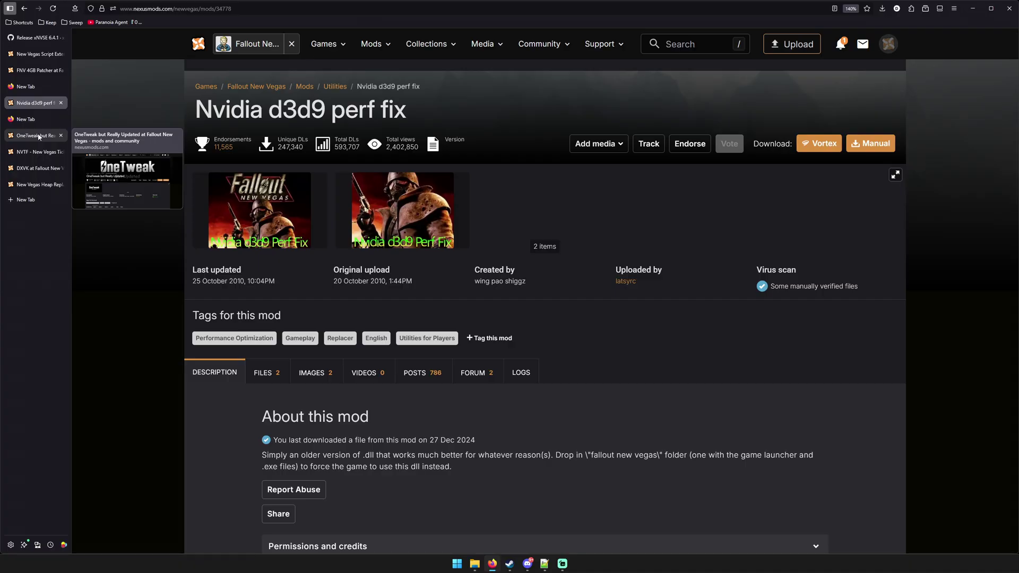
click(38, 136)
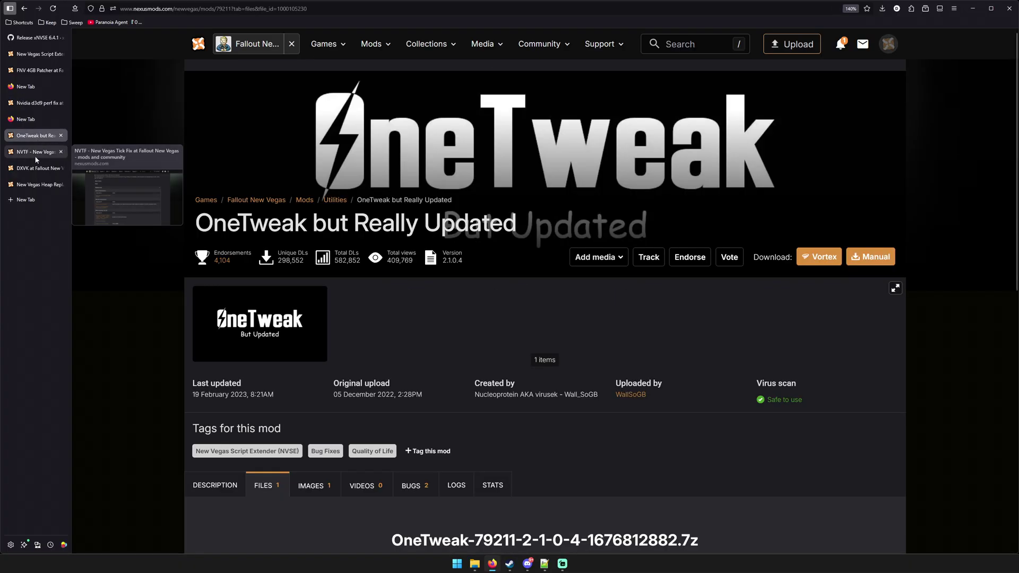
mouse_move(35, 165)
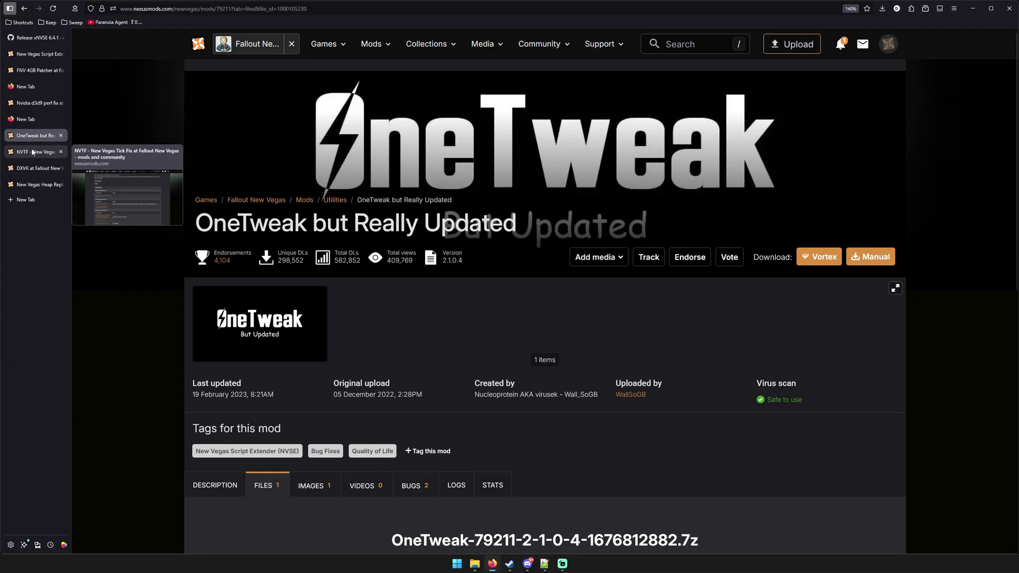
click(34, 153)
scroll(137, 219, up, 6)
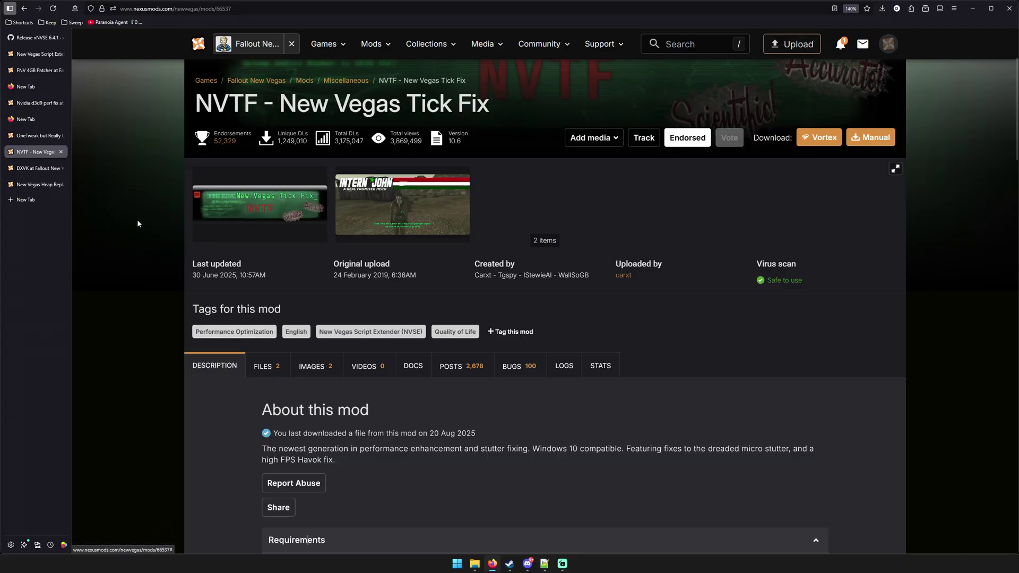
click(38, 169)
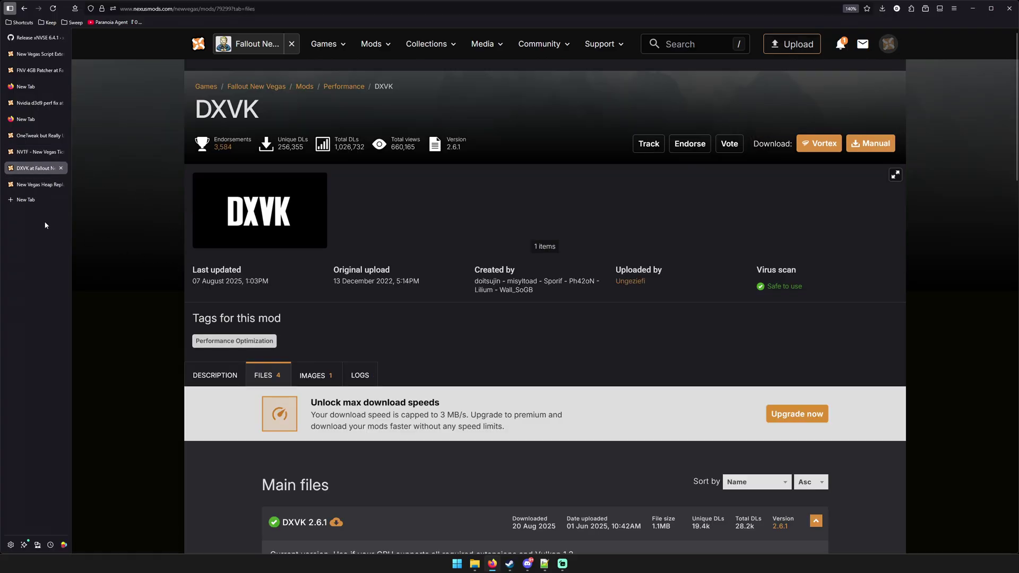
click(36, 186)
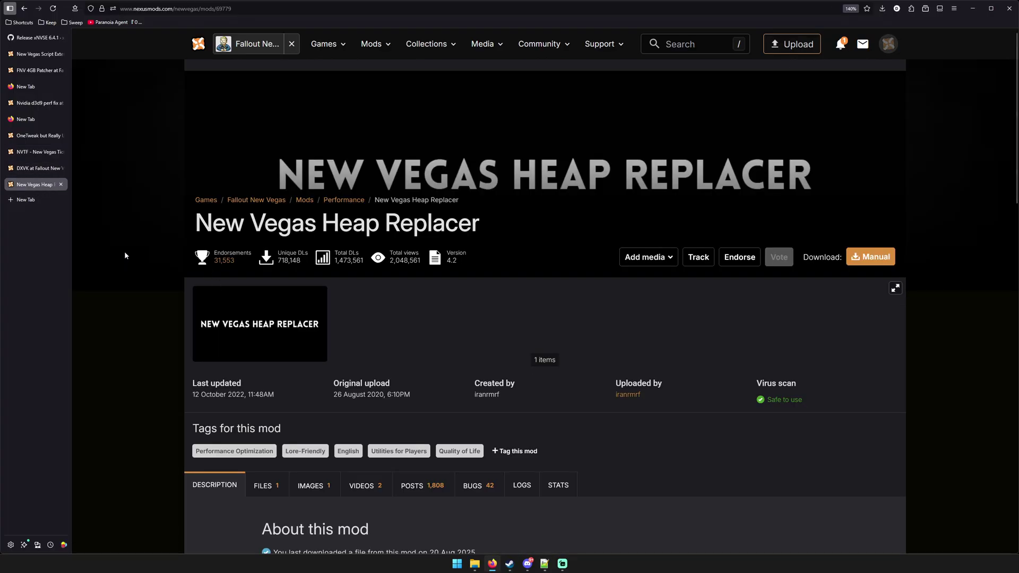
mouse_move(33, 58)
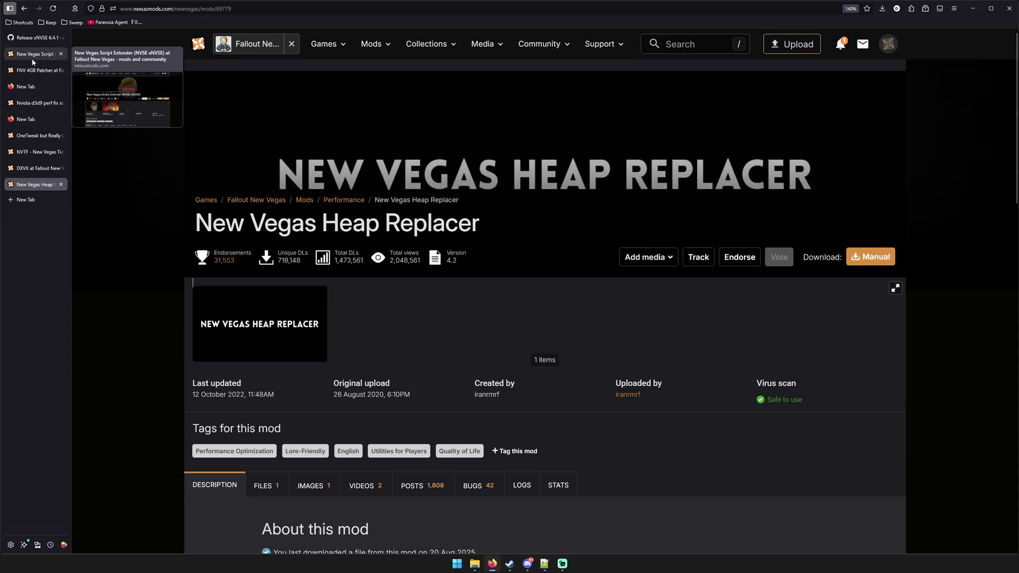
click(33, 59)
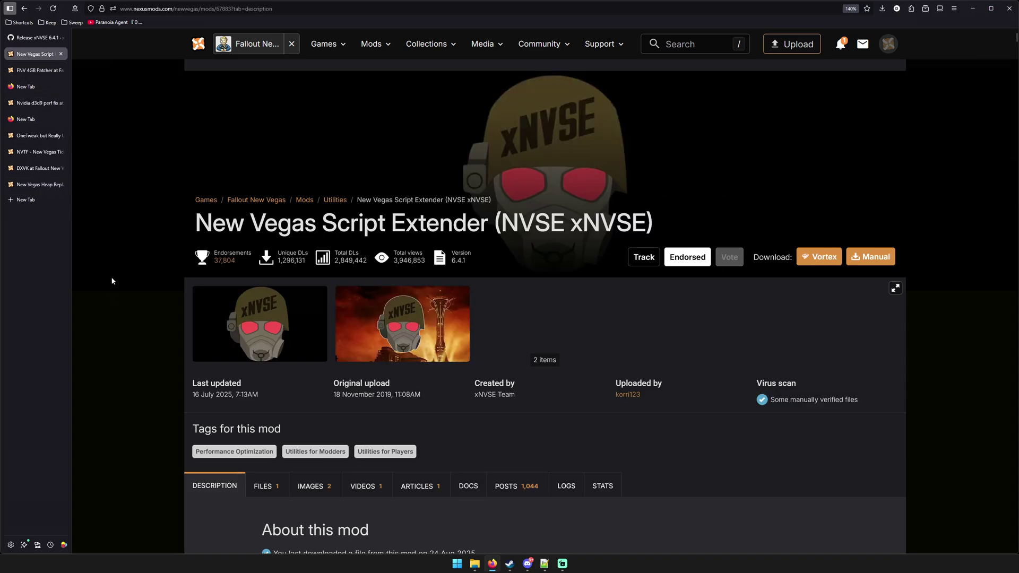
Open the xNVSE Files tab and scroll to the 6.4.1 main file's Manual download button and back
scroll(112, 275, down, 4)
click(266, 247)
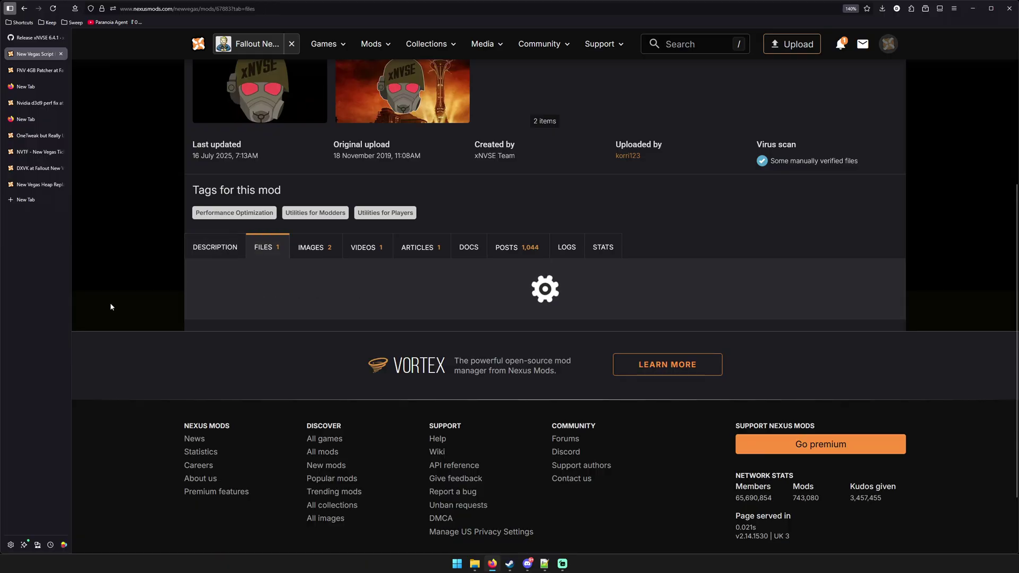
scroll(118, 293, down, 2)
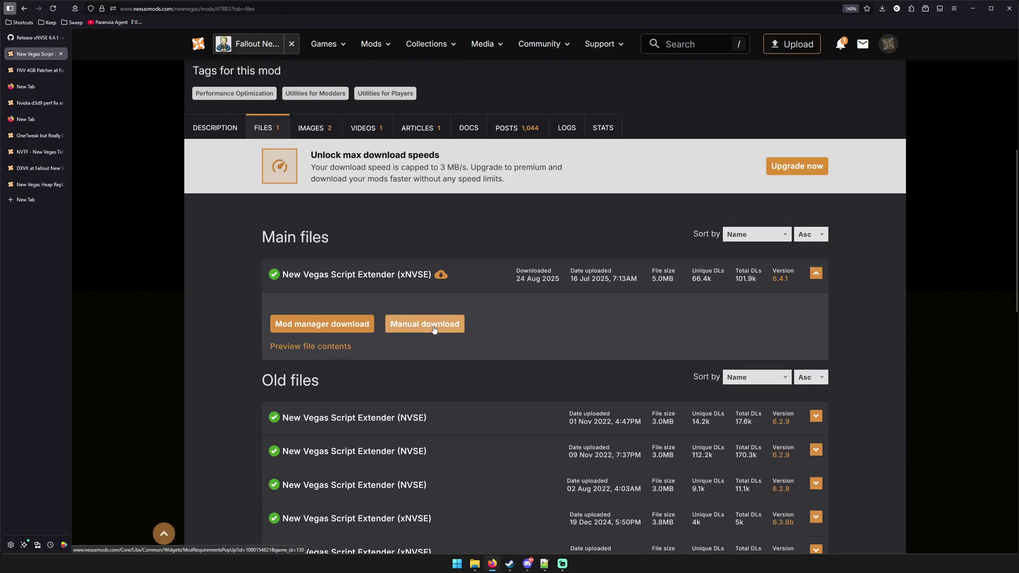
scroll(130, 345, up, 4)
scroll(133, 346, up, 2)
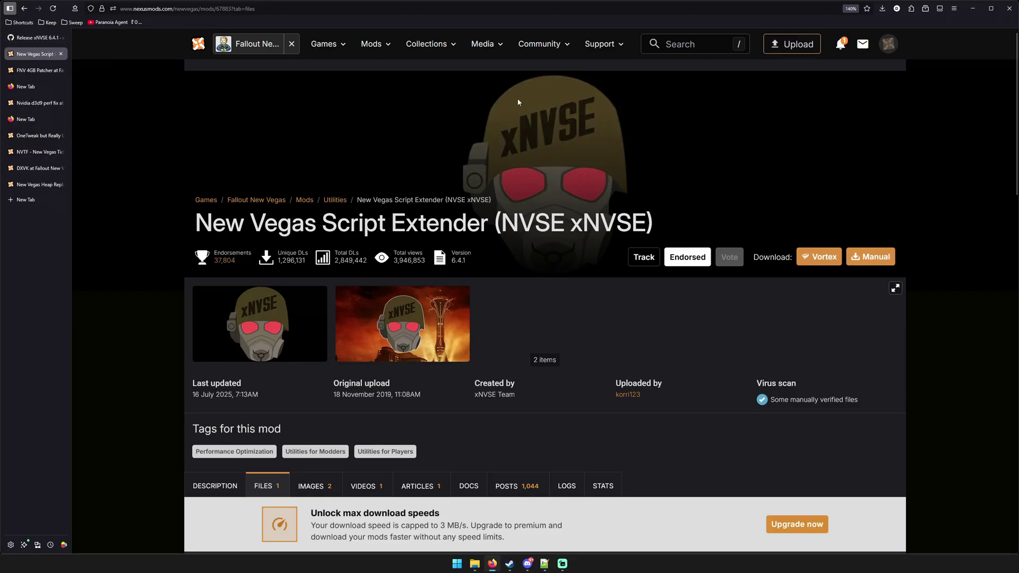
Minimize Firefox, restore and reposition the Downloads Explorer window, and add a new Home tab
click(972, 8)
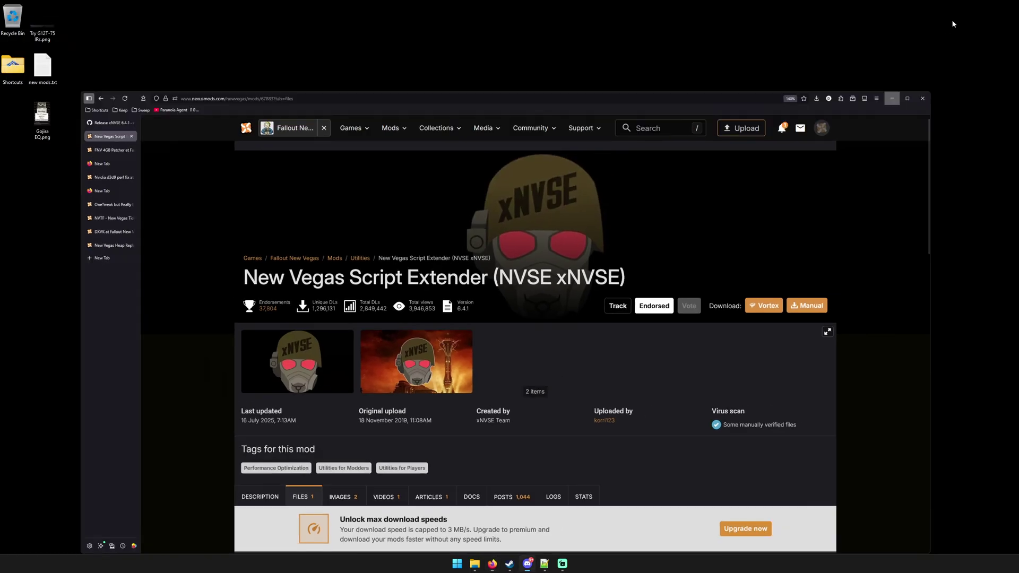
mouse_move(475, 564)
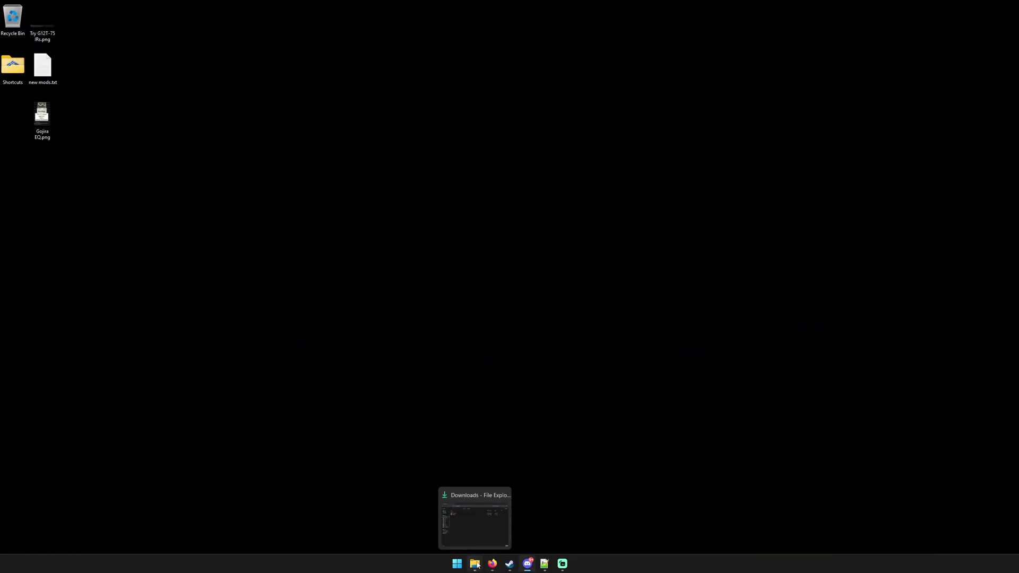
click(475, 519)
drag(469, 189, 417, 178)
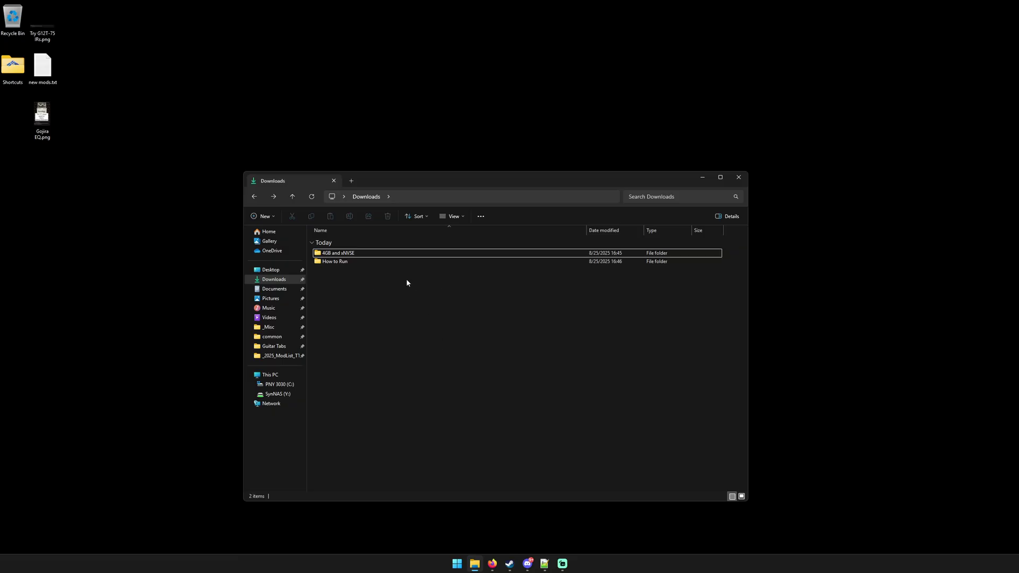
click(357, 179)
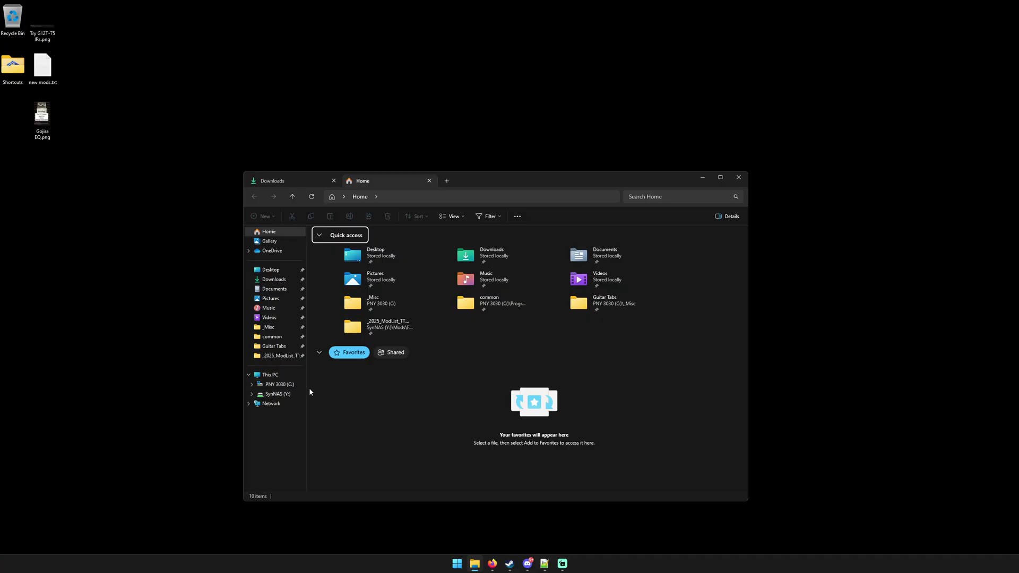
In the new tab, browse C:\Program Files (x86)\Steam\steamapps\common to the Fallout New Vegas folder
click(279, 386)
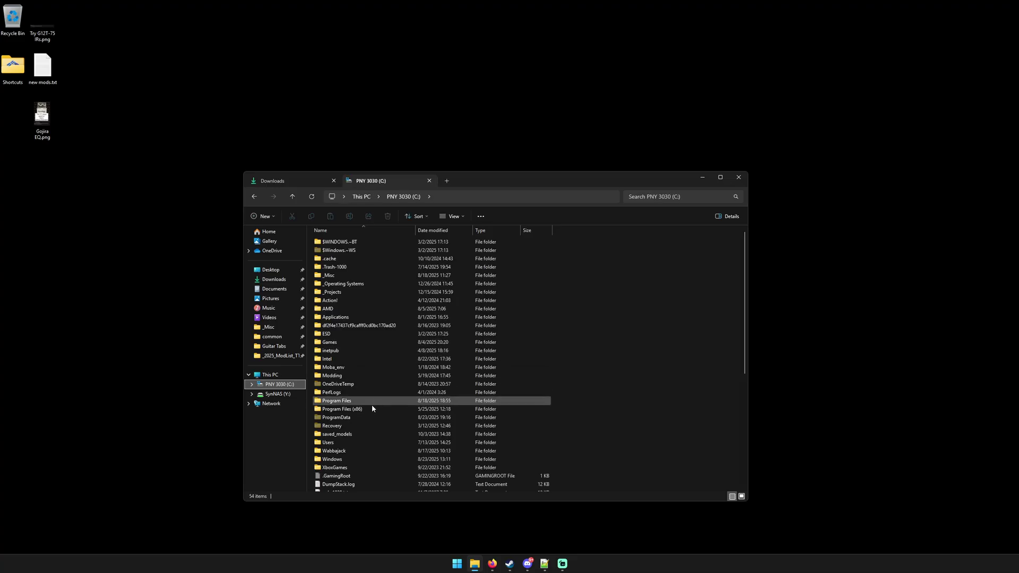
double_click(343, 409)
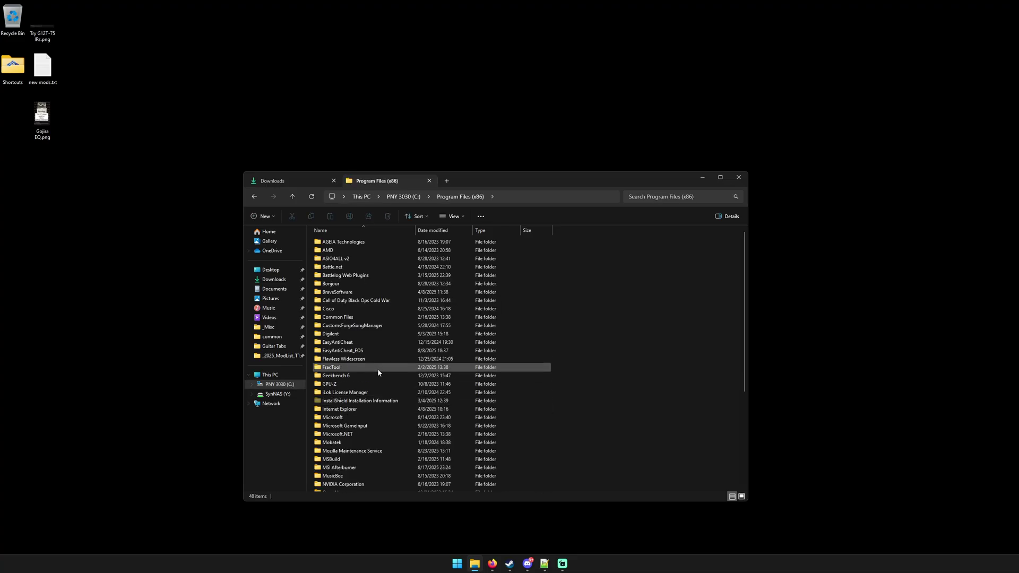
scroll(378, 368, down, 4)
double_click(367, 437)
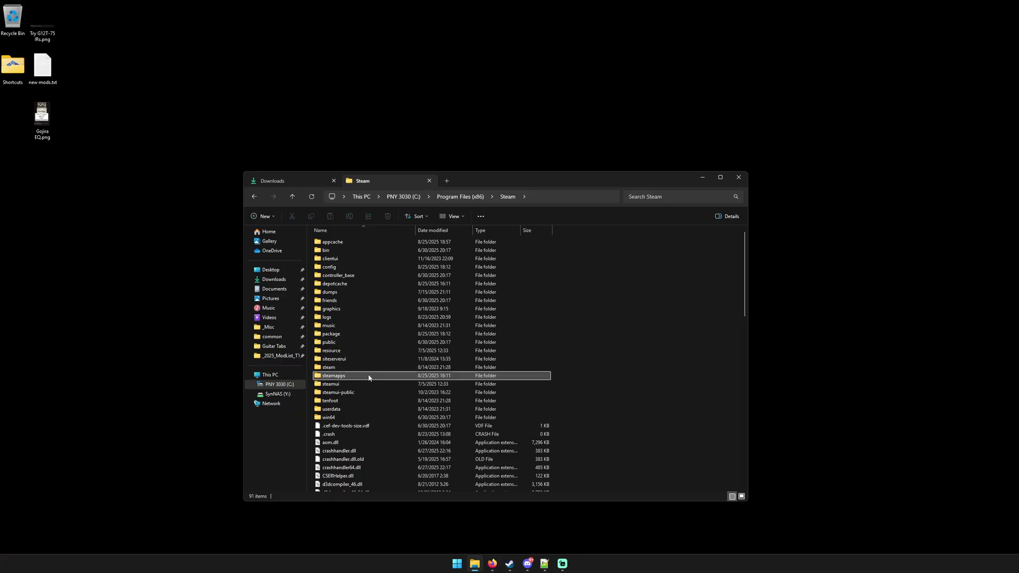
double_click(368, 375)
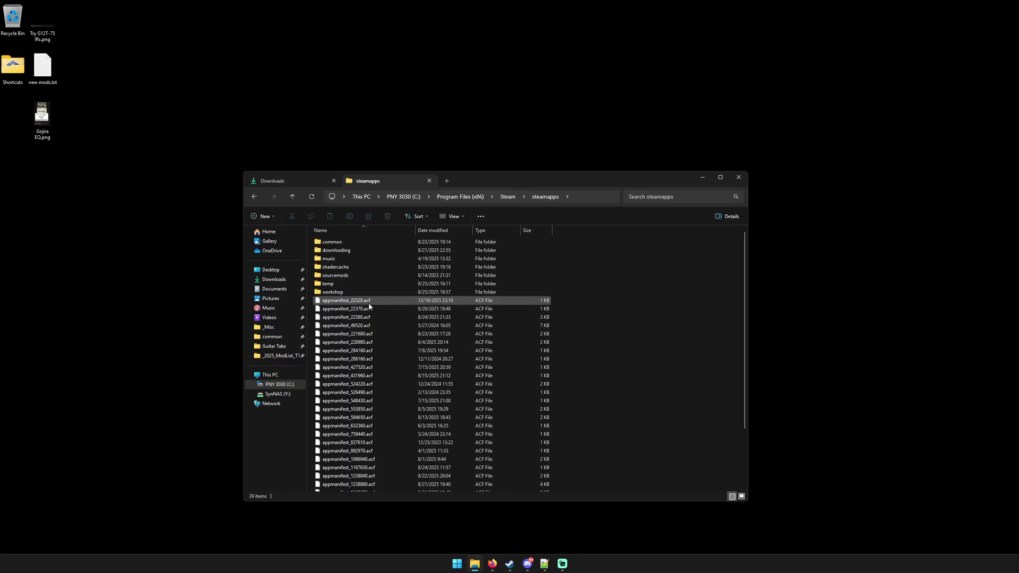
double_click(334, 242)
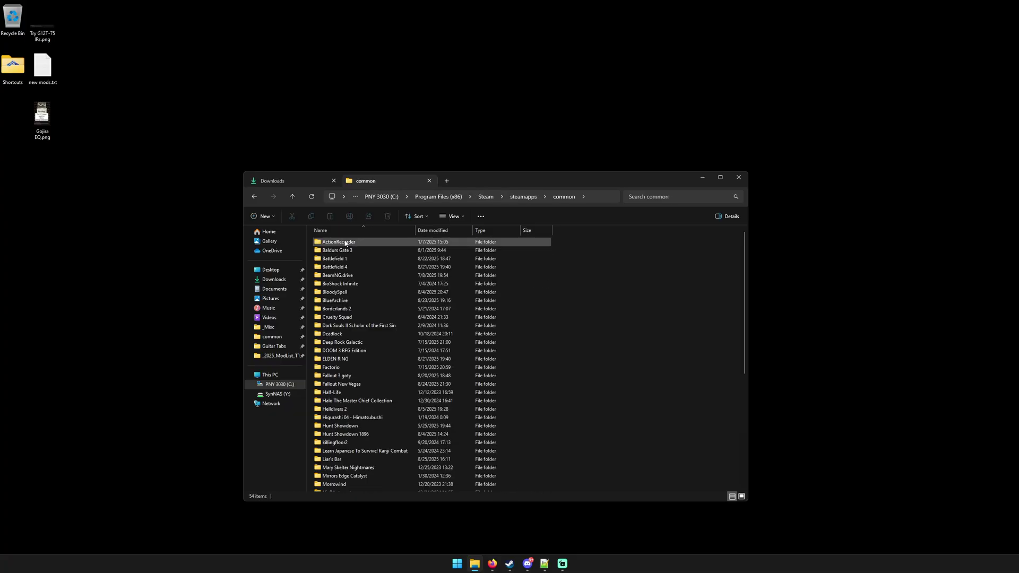
double_click(373, 385)
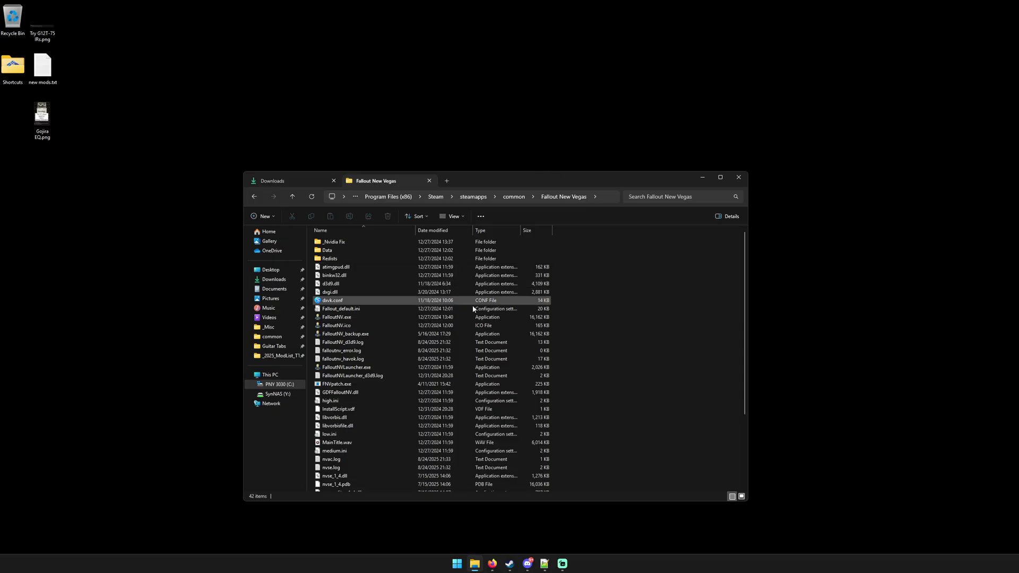
Peek into the game's Data folder, return to Fallout New Vegas, and switch to the Downloads tab
double_click(378, 253)
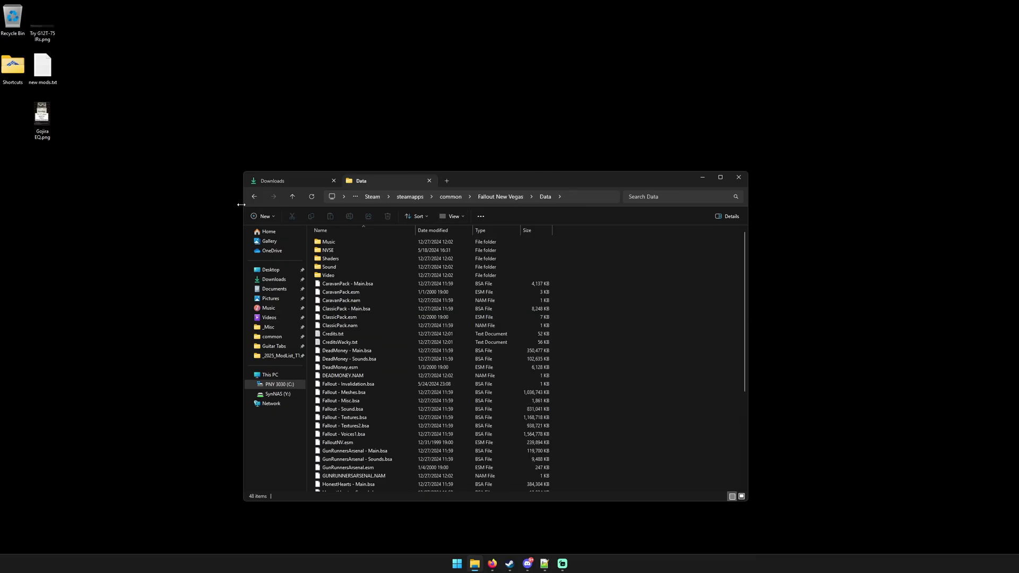
click(255, 197)
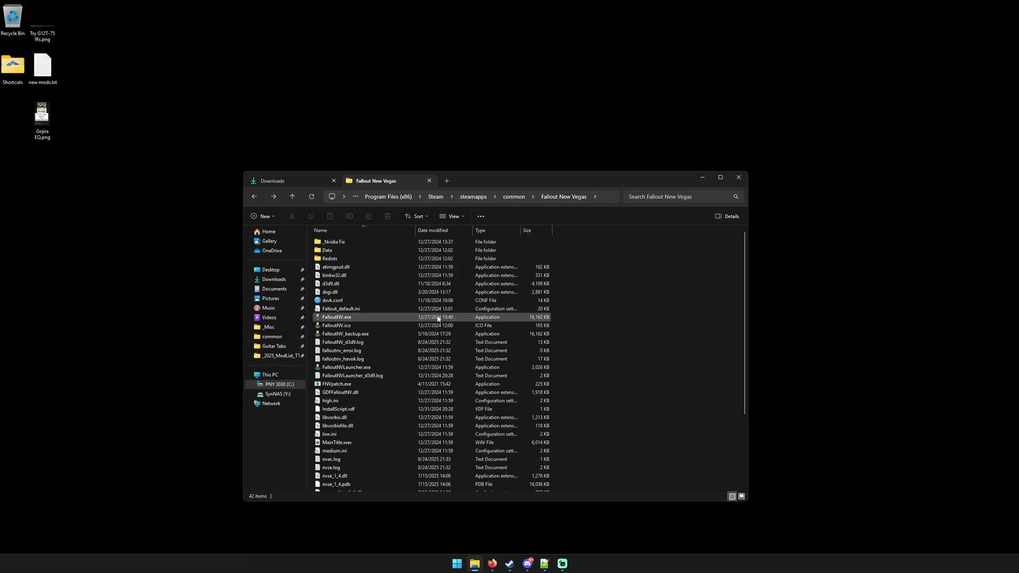
click(290, 183)
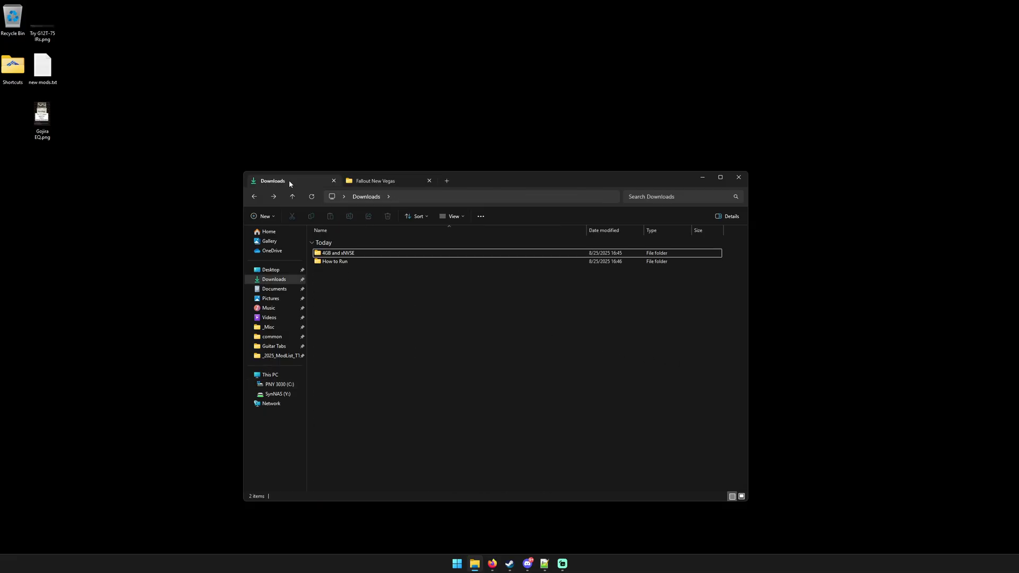
Copy all nine items from 4GB and xNVSE\xNVSE into the Fallout New Vegas folder, replacing existing files
double_click(371, 253)
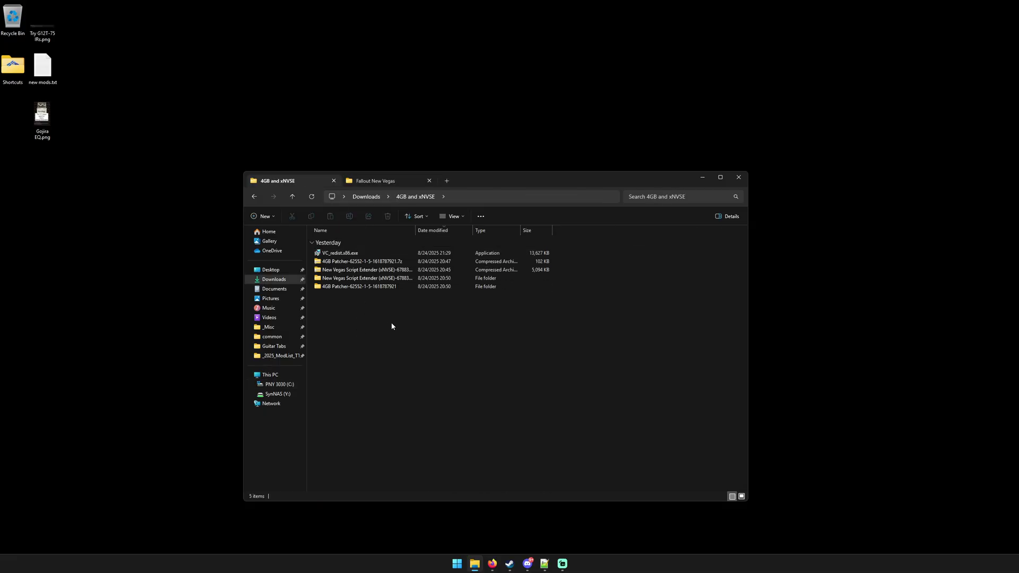
double_click(372, 278)
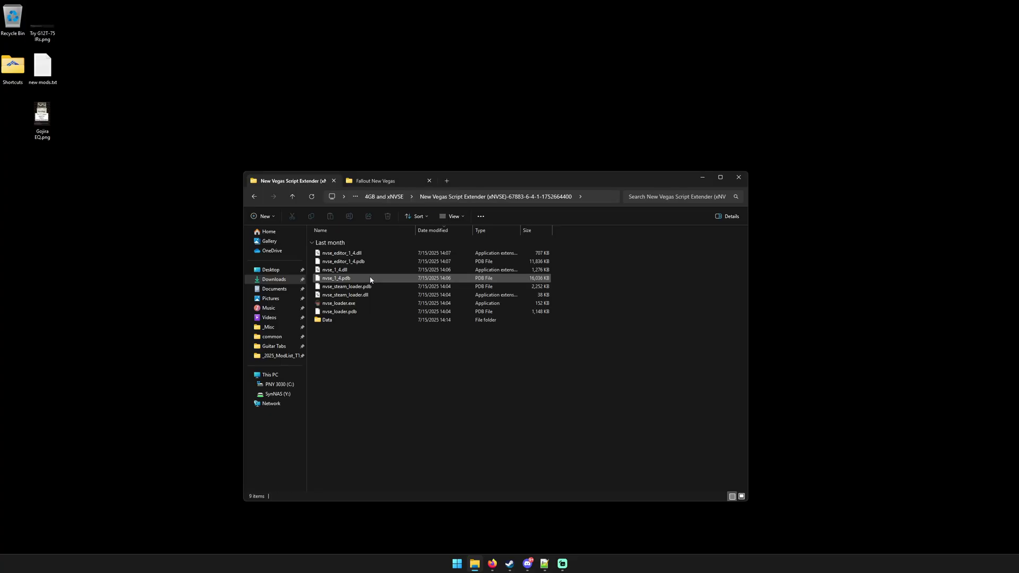
drag(398, 388, 388, 225)
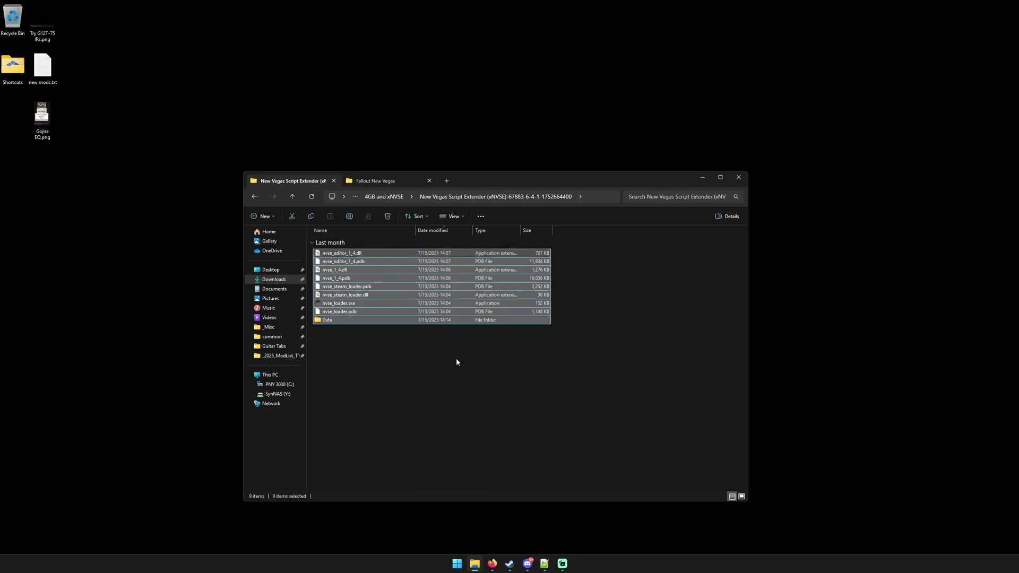
key(ctrl+c)
click(375, 182)
key(ctrl+v)
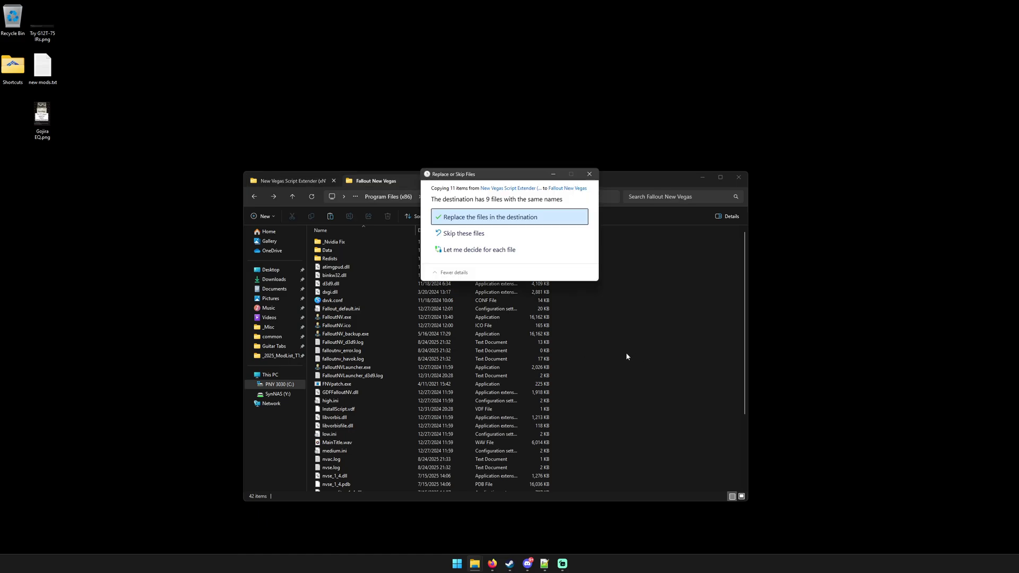
key(Return)
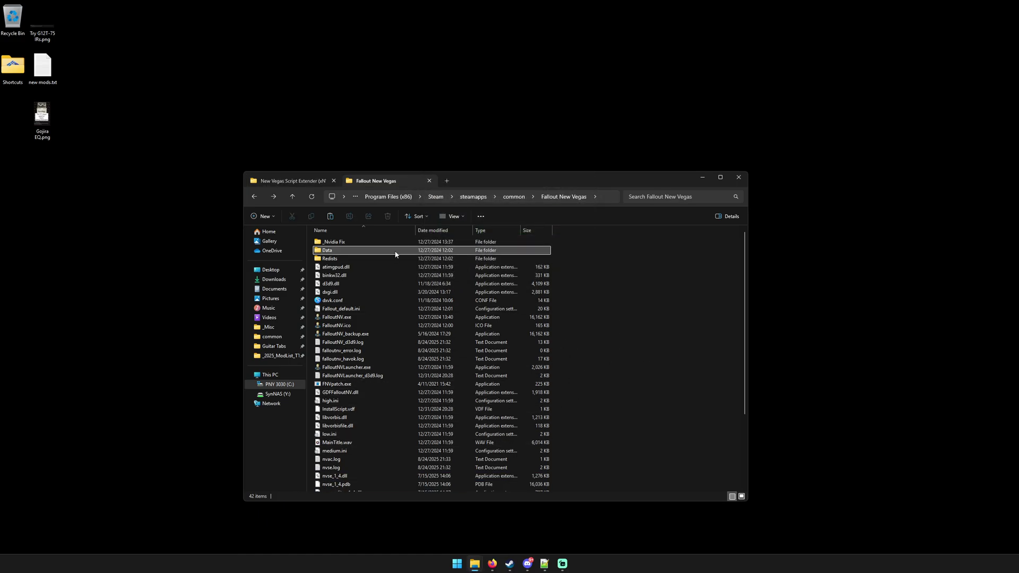
click(278, 182)
Go up from the xNVSE folder to the 4GB and xNVSE folder
click(409, 356)
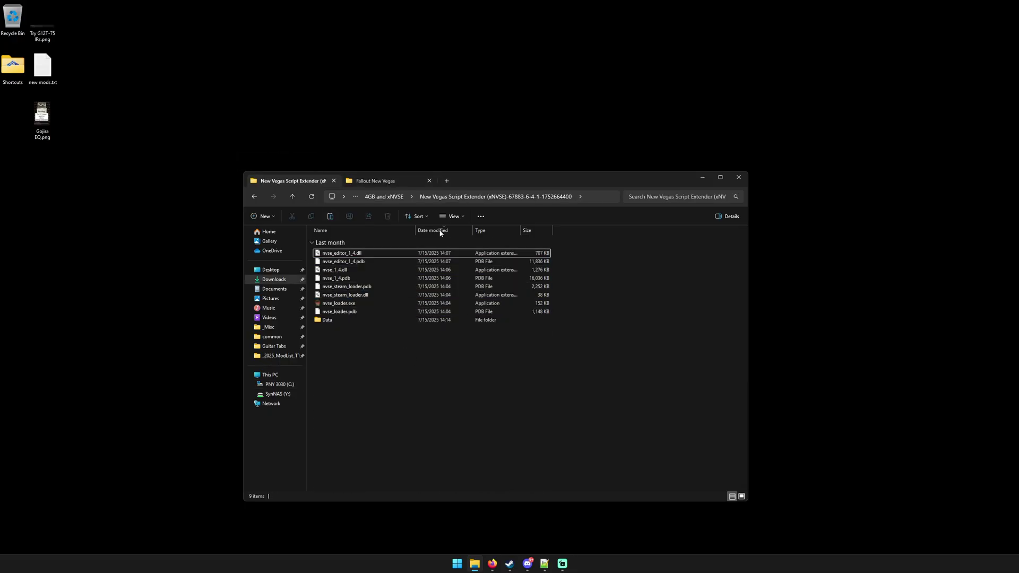
click(387, 197)
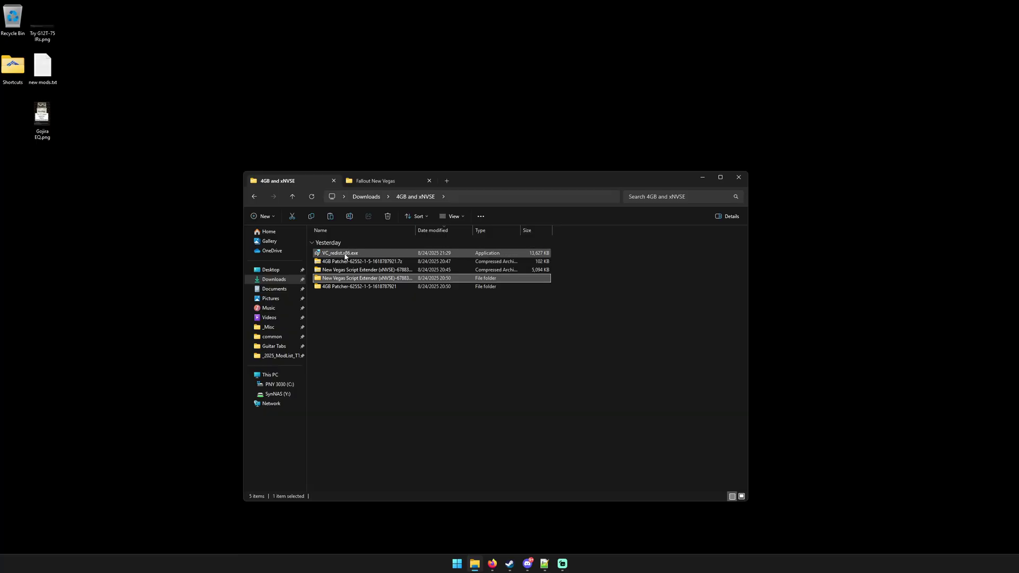
mouse_move(339, 256)
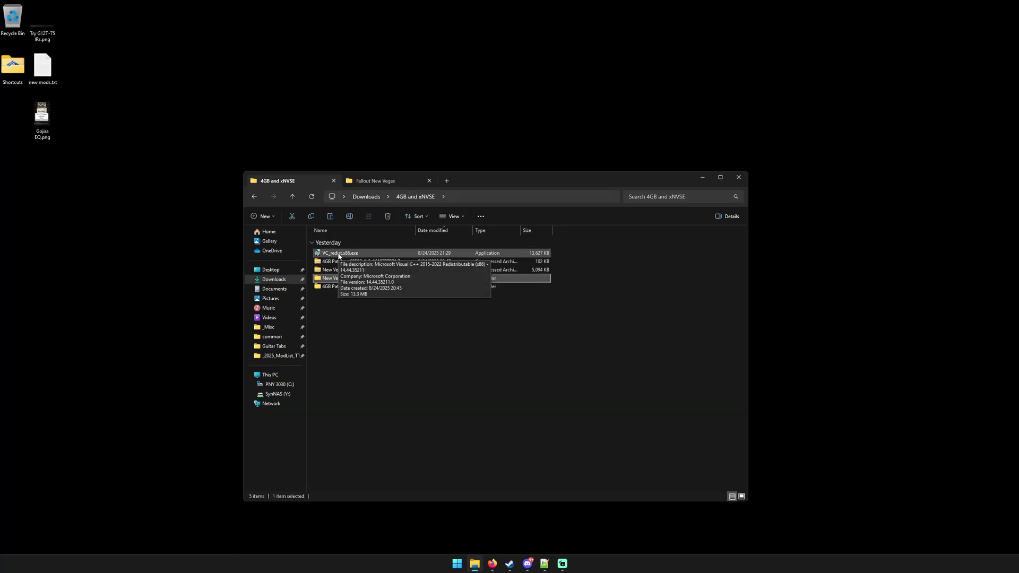
Launch VC_redist.x86.exe, cancel its setup without changes, and bring Firefox back
ctrl+click(364, 277)
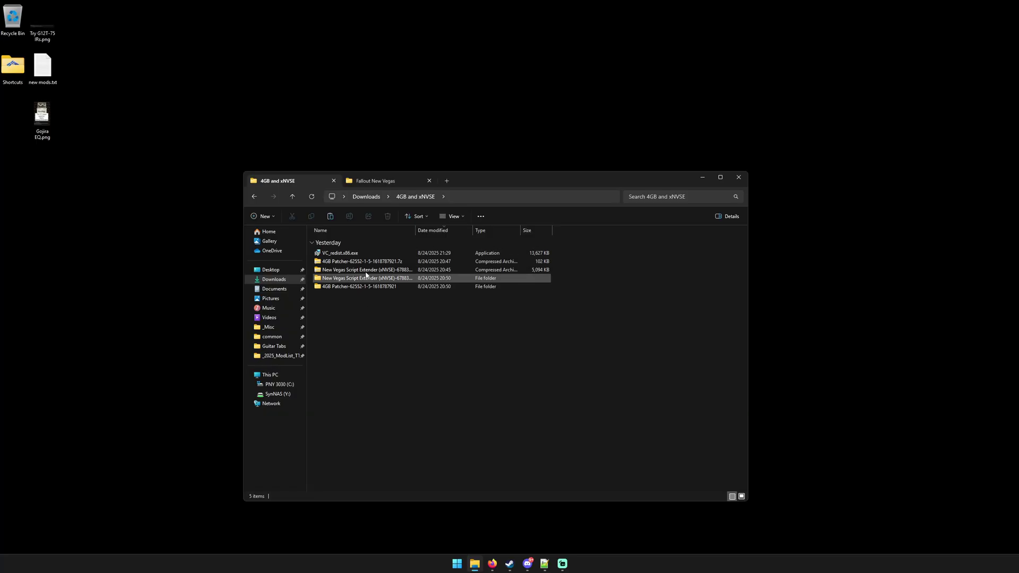
double_click(342, 254)
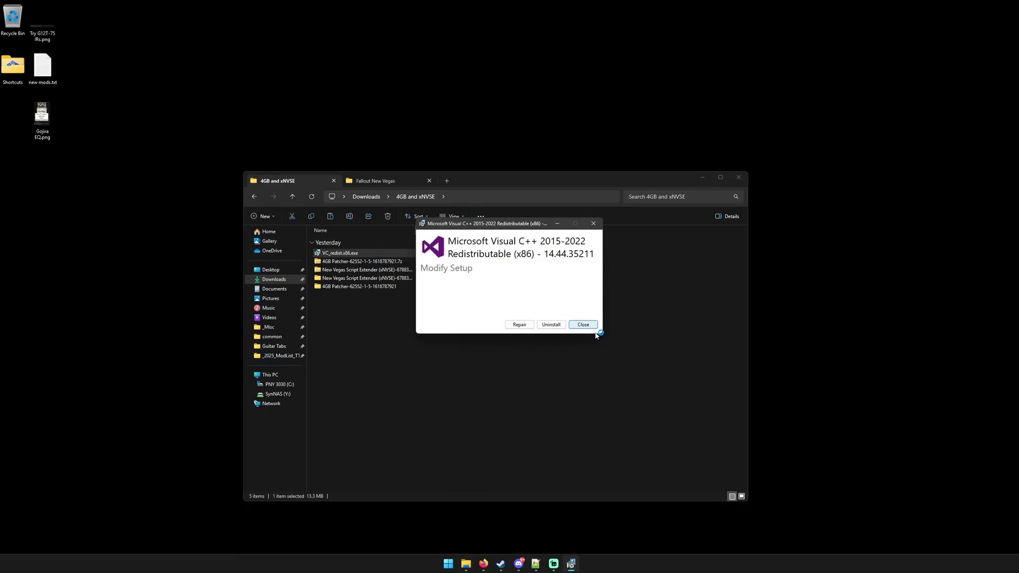
click(593, 327)
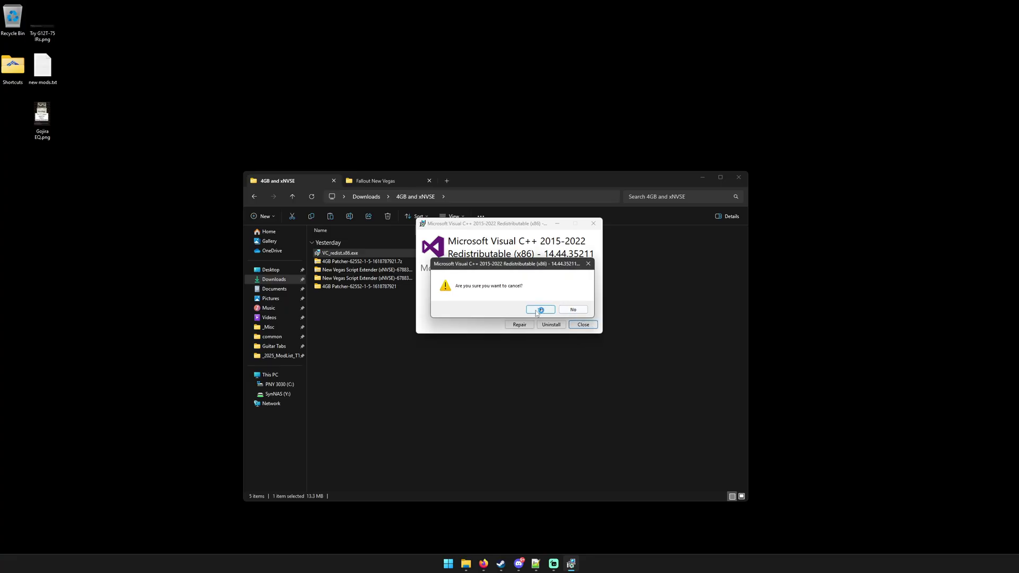
click(541, 311)
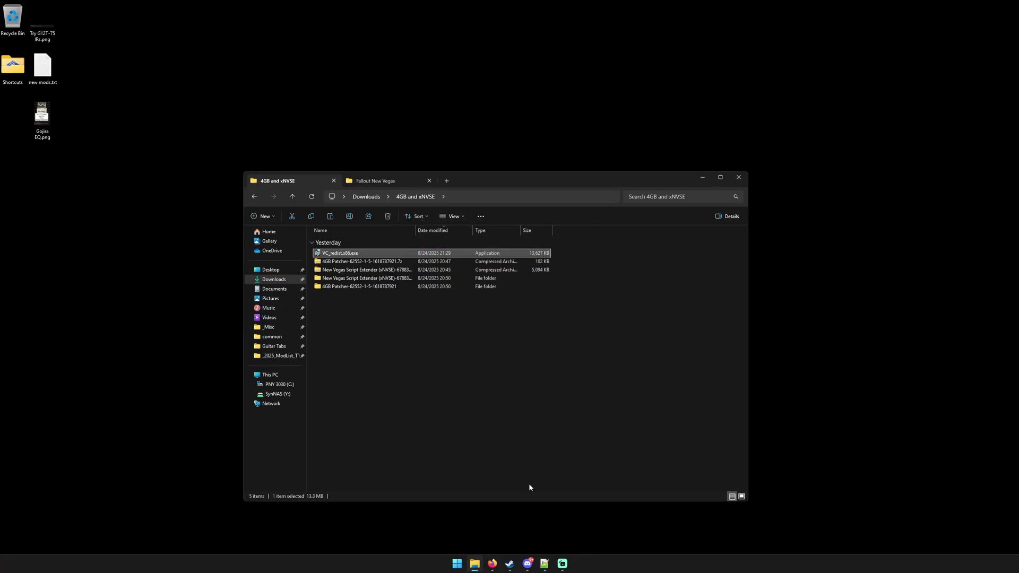
click(493, 564)
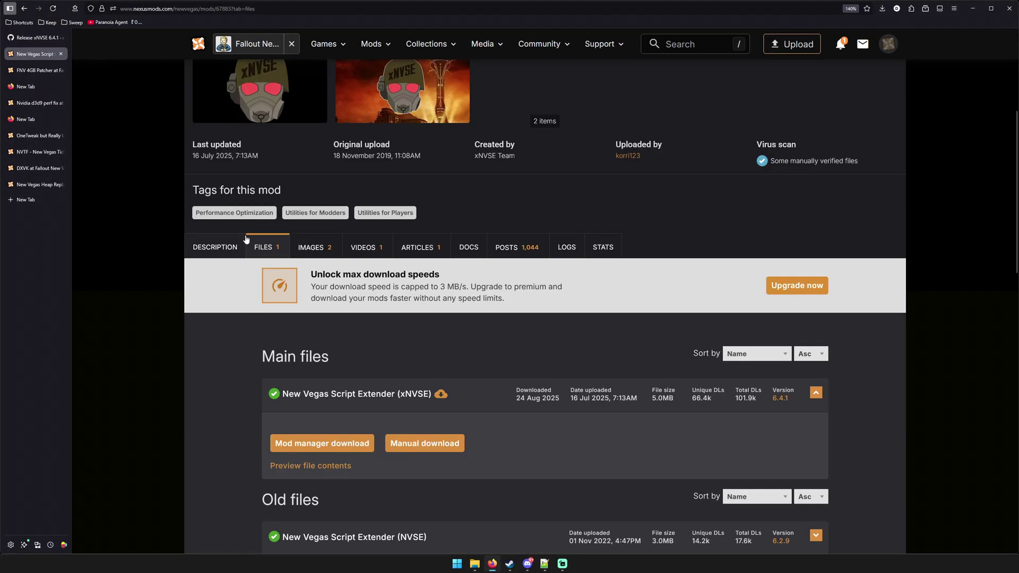
Review the Requirements on xNVSE's Description tab, then minimize Firefox
click(246, 243)
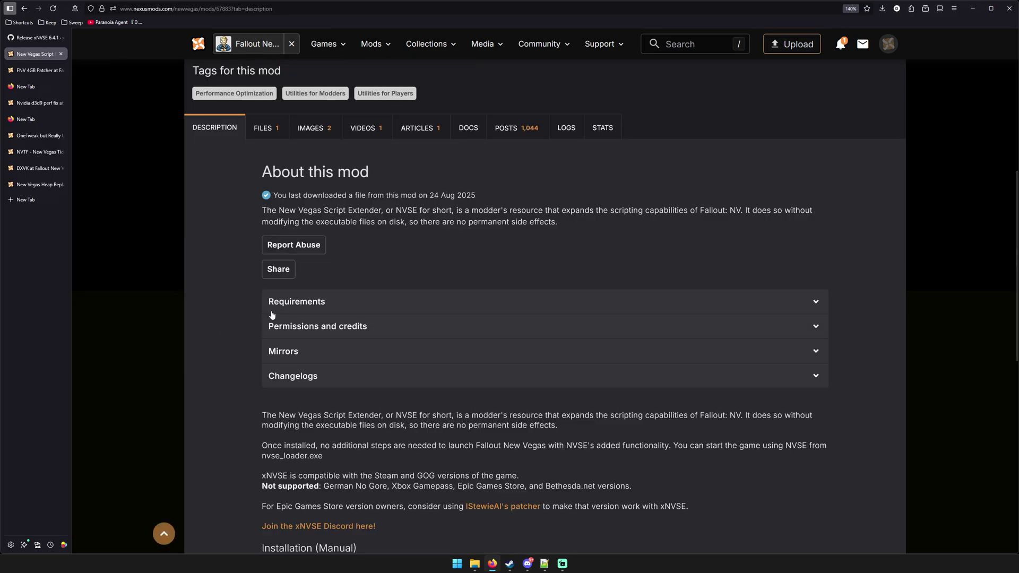
scroll(215, 310, down, 2)
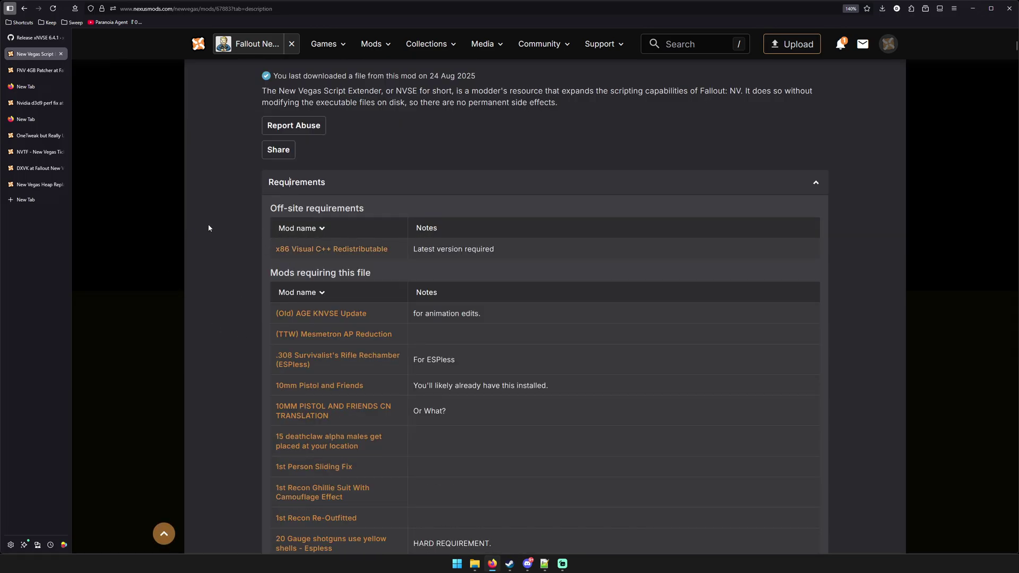
scroll(208, 224, up, 6)
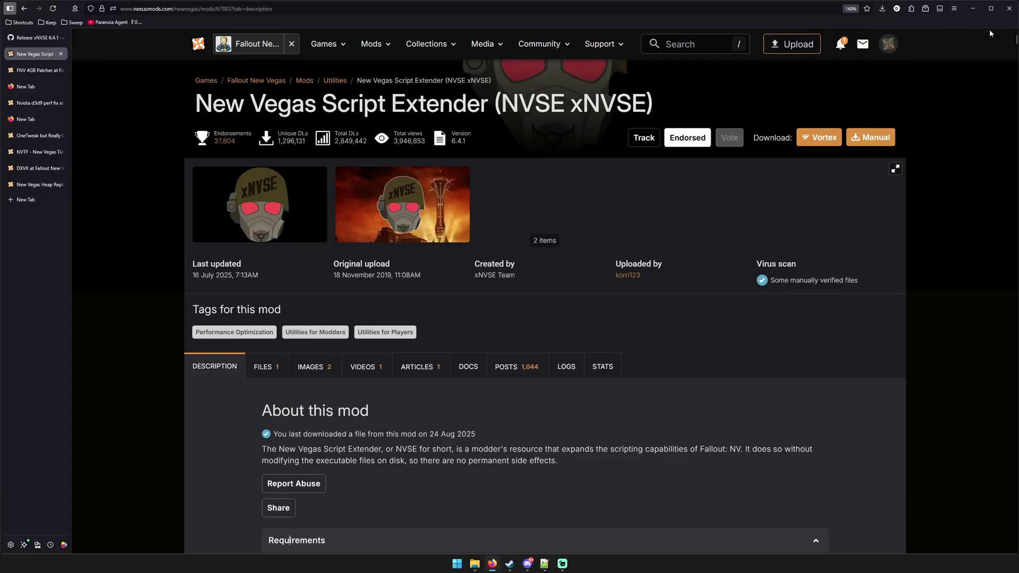
click(973, 8)
Copy FNVpatch.exe from the 4GB Patcher folder into Fallout New Vegas, replacing the existing copy
click(460, 392)
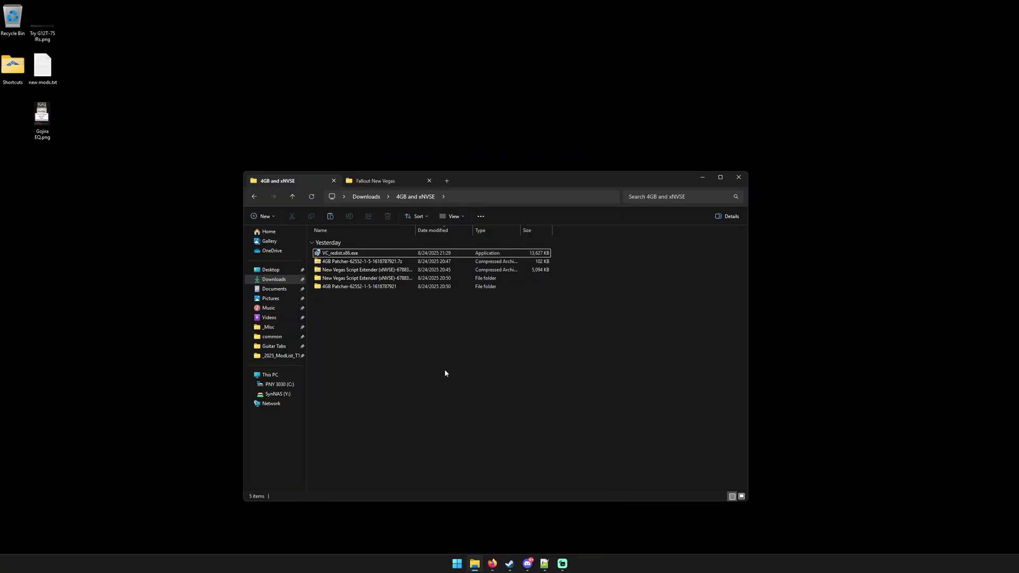
double_click(353, 287)
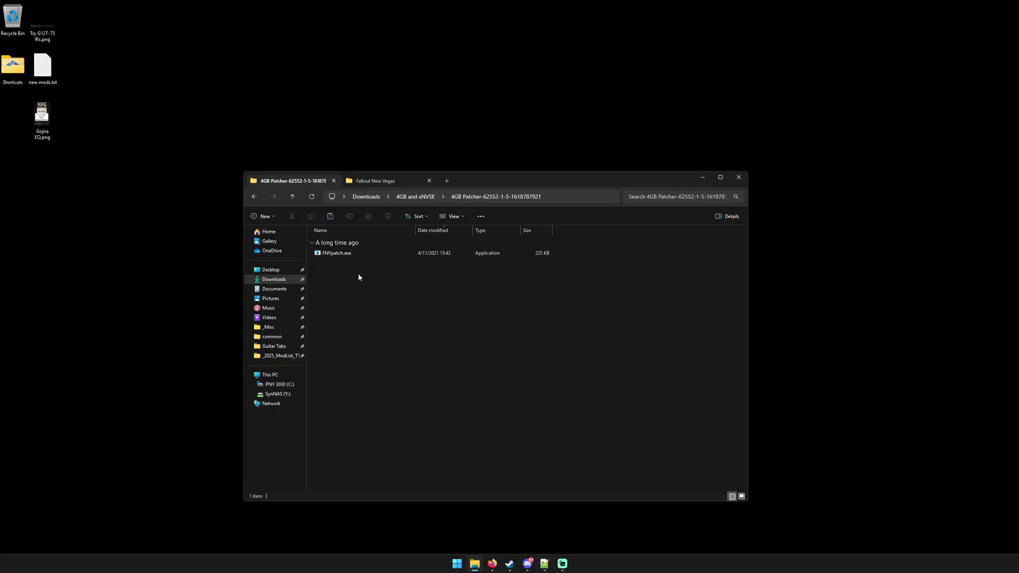
click(342, 253)
click(386, 181)
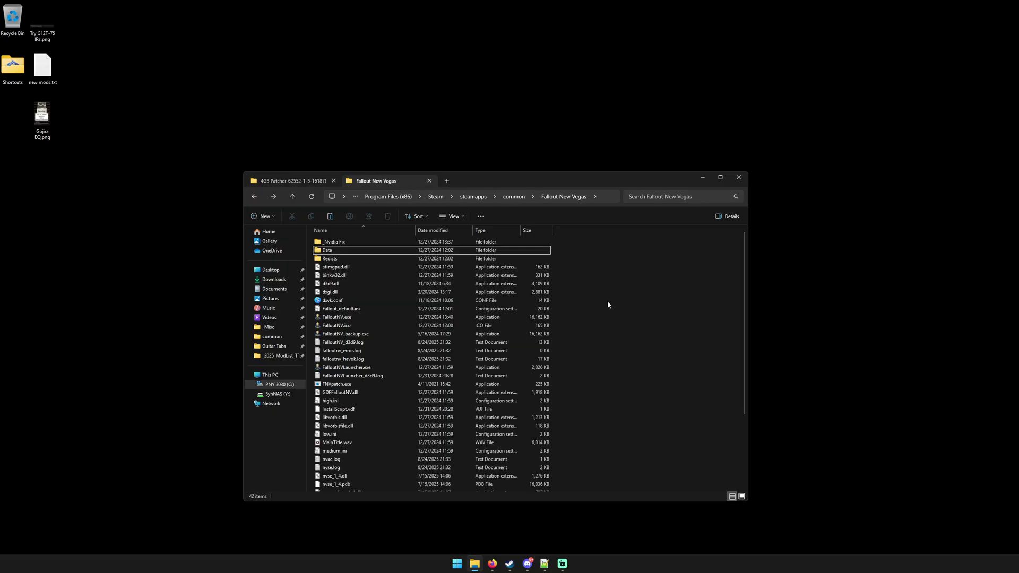
key(ctrl+v)
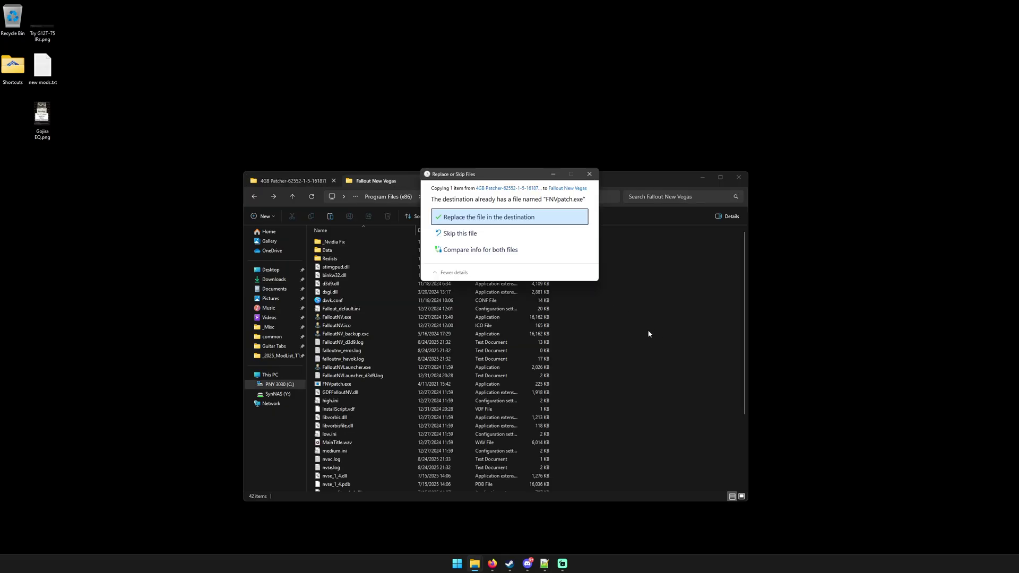
key(Return)
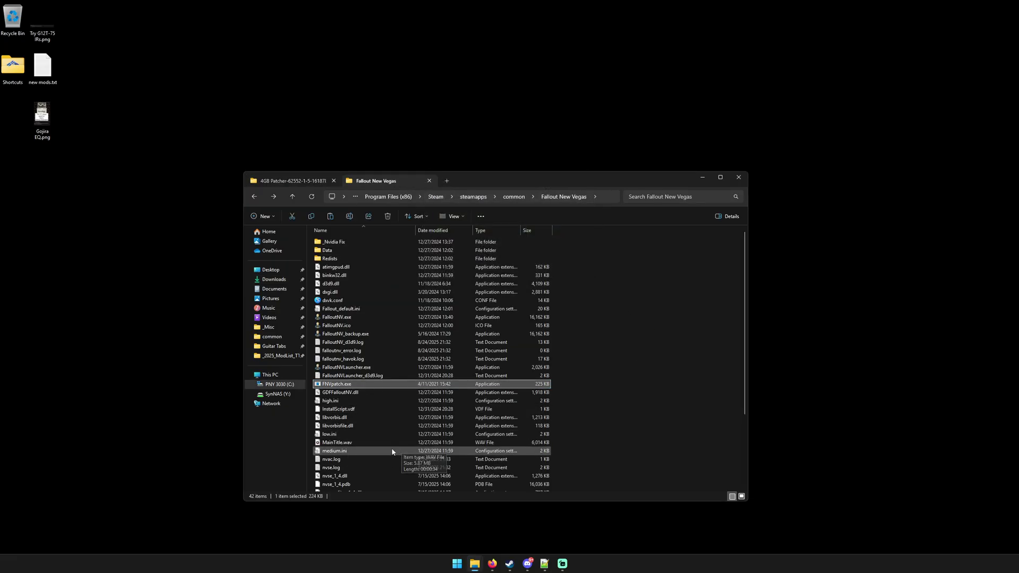
Run FNVpatch.exe, which reports FalloutNV.exe already patched, close its console, and return to Firefox
click(633, 368)
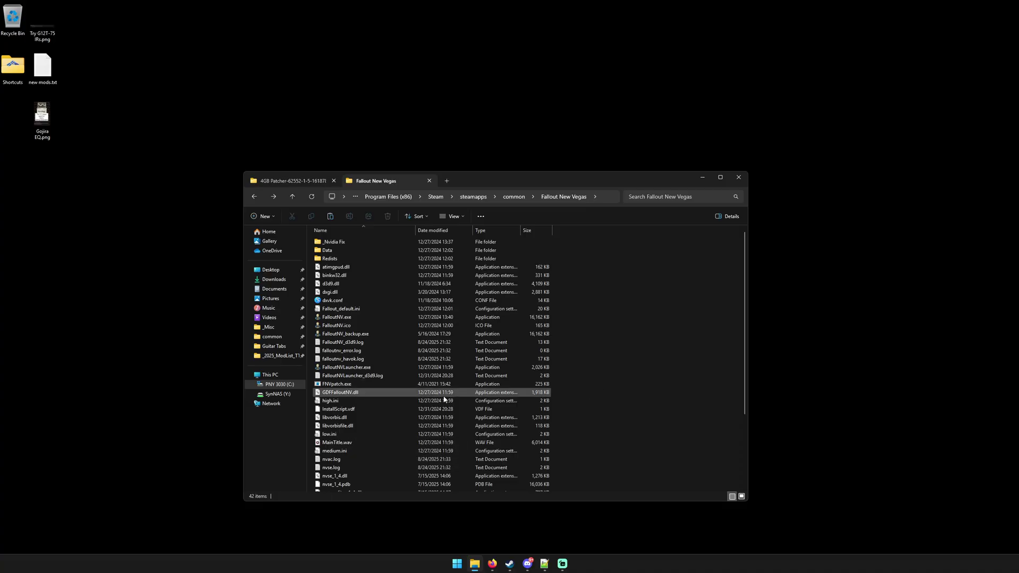
double_click(386, 383)
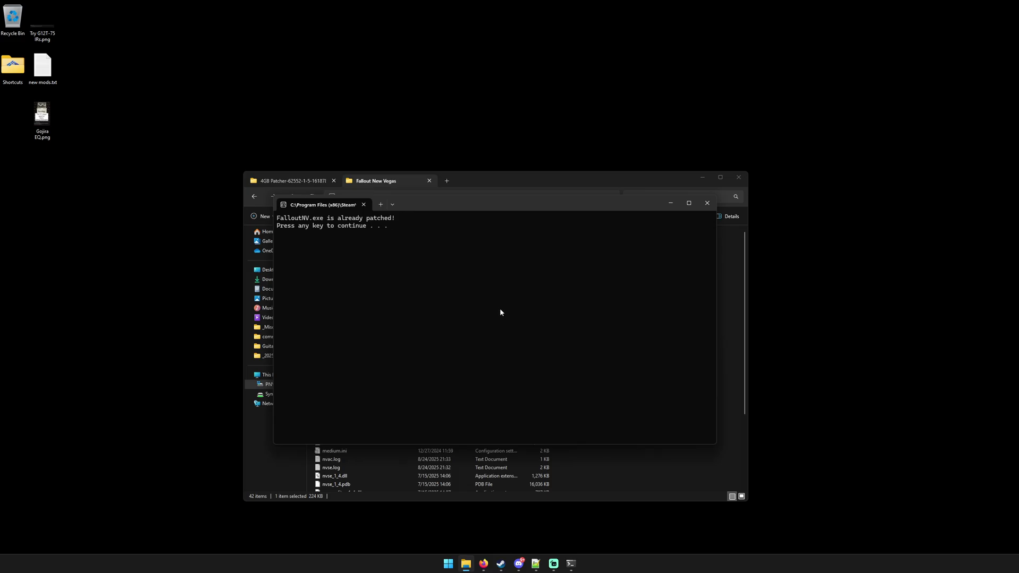
key(Return)
click(671, 343)
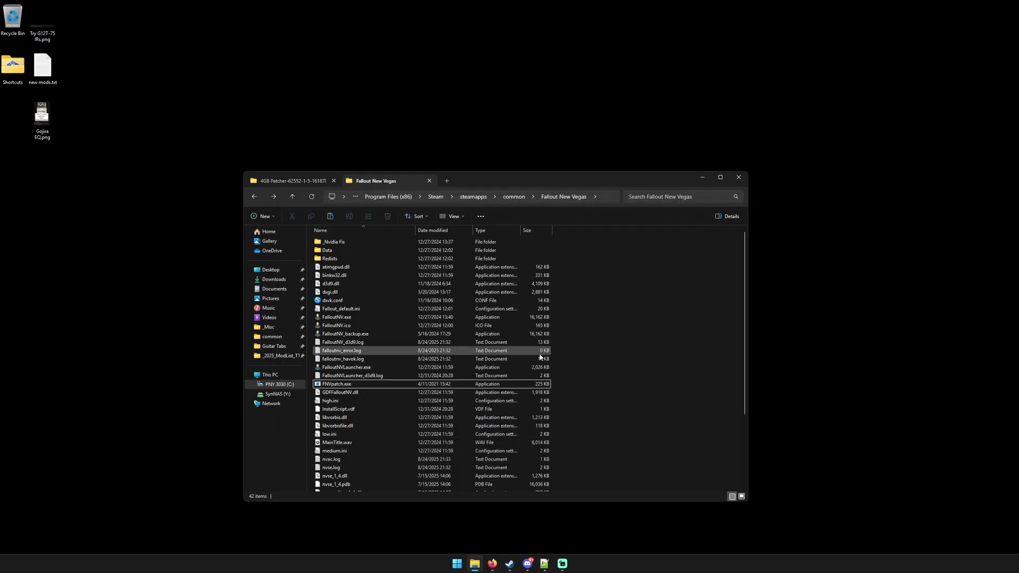
click(493, 564)
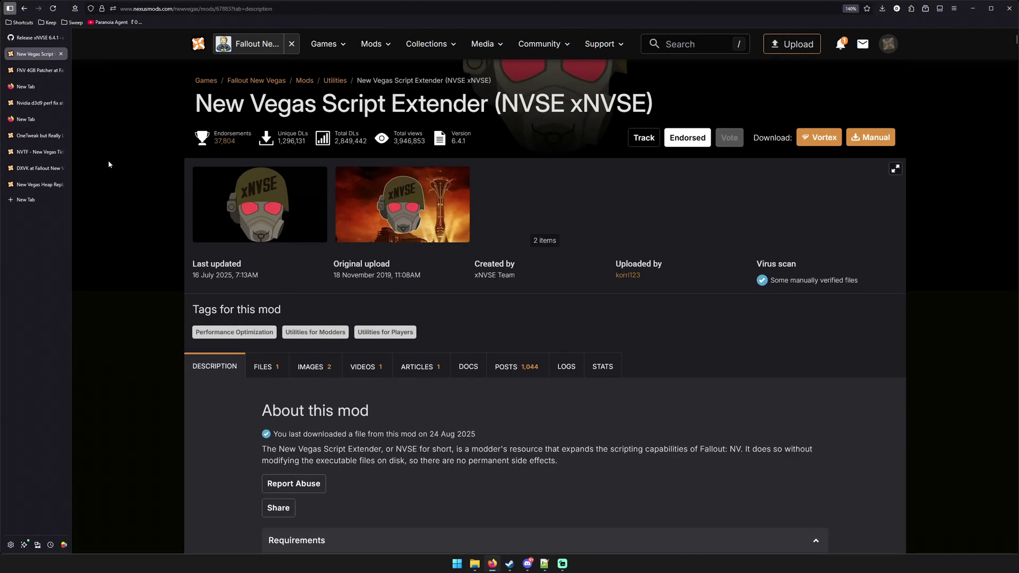
Check the FNV 4GB Patcher's Main files on Nexus Mods, then minimize Firefox
click(38, 72)
scroll(194, 356, down, 5)
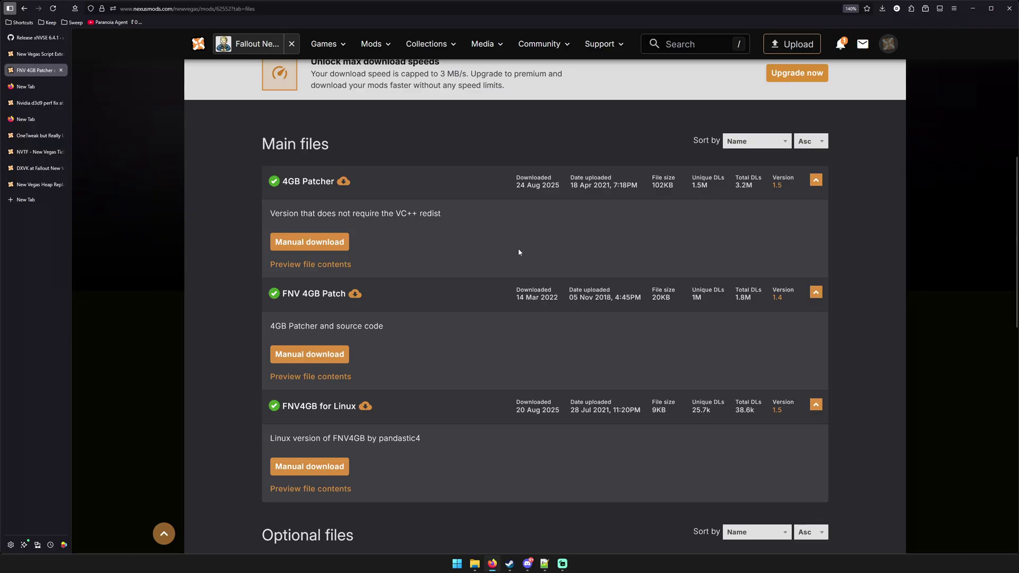
click(967, 11)
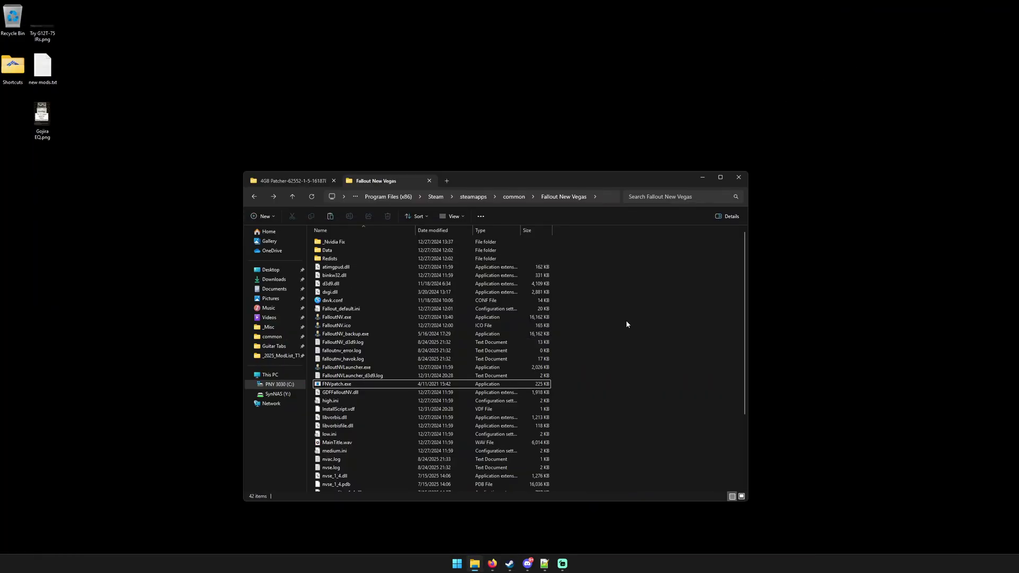
In the first Explorer tab, navigate to Downloads\How to Run\Method 1 d3d9 perf dll
click(264, 181)
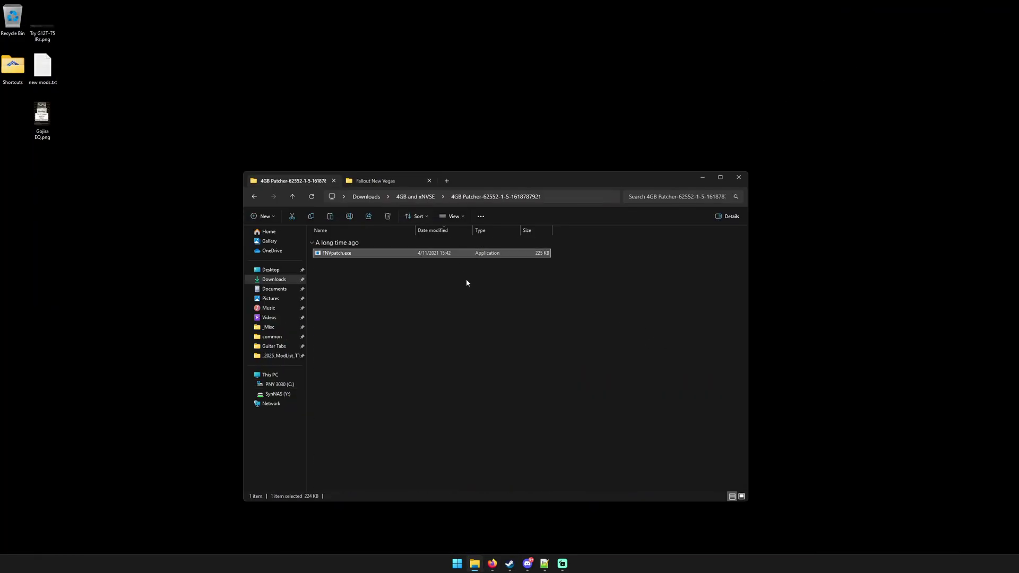
click(465, 336)
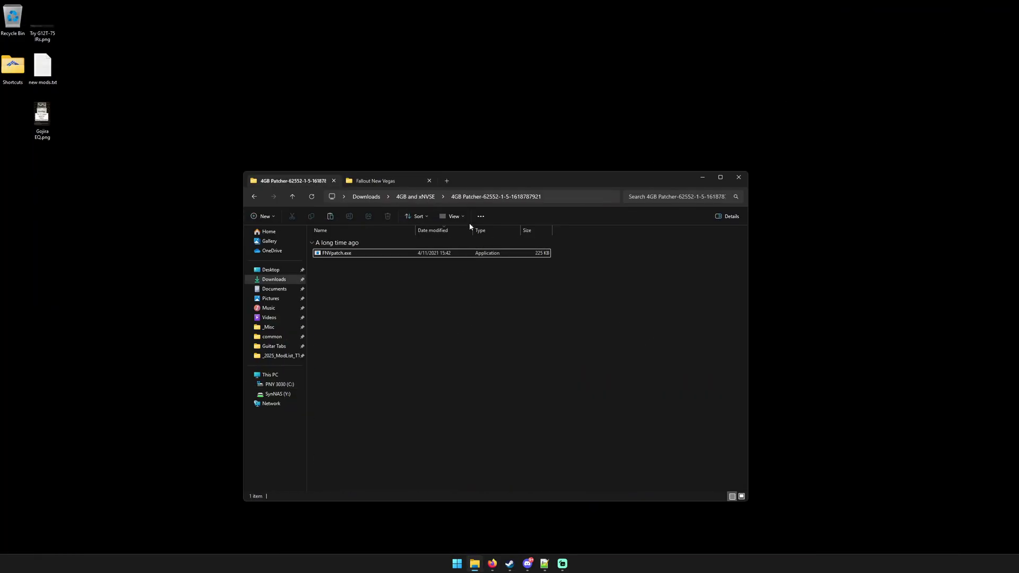
click(416, 197)
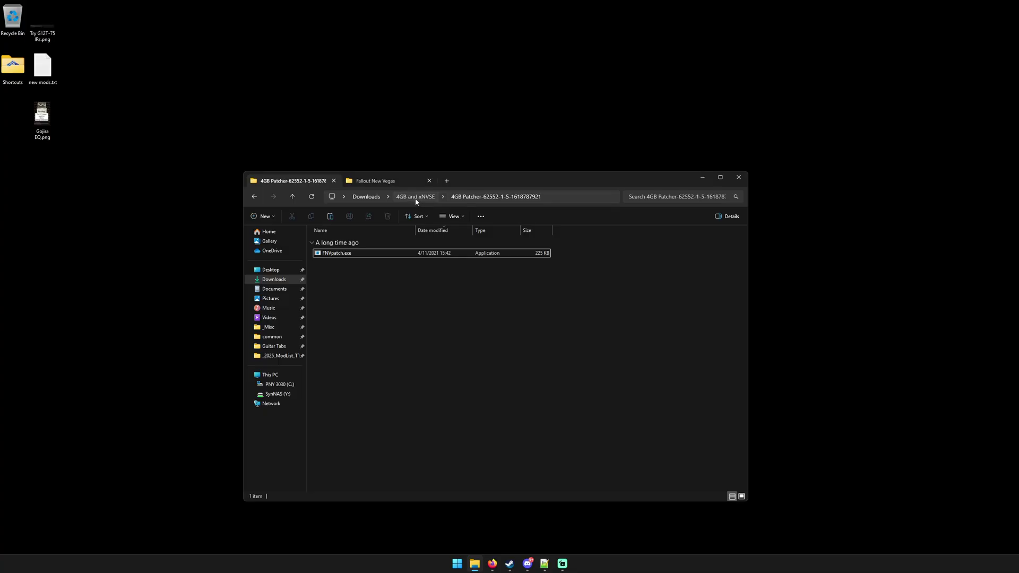
click(367, 197)
click(429, 354)
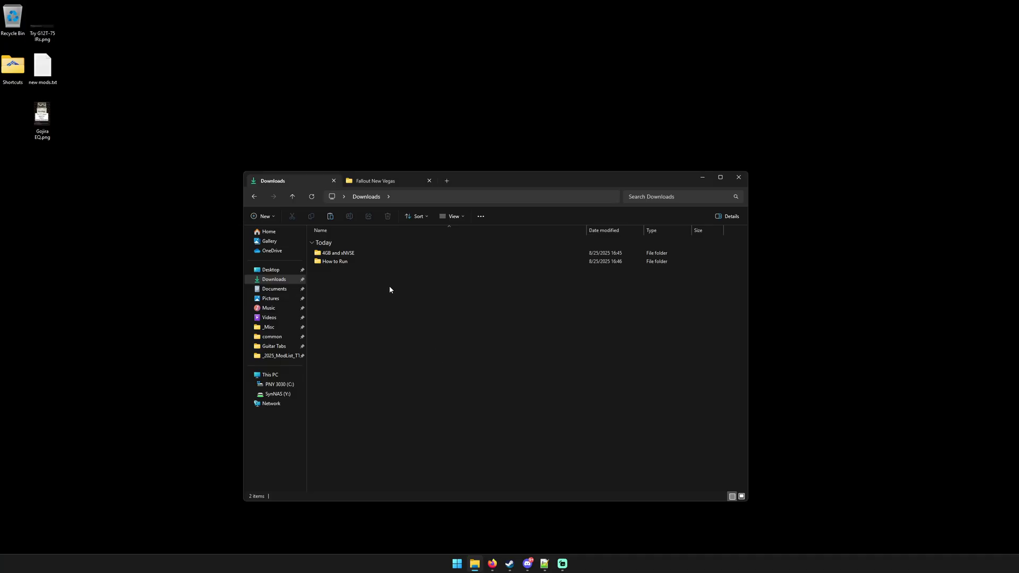
double_click(372, 262)
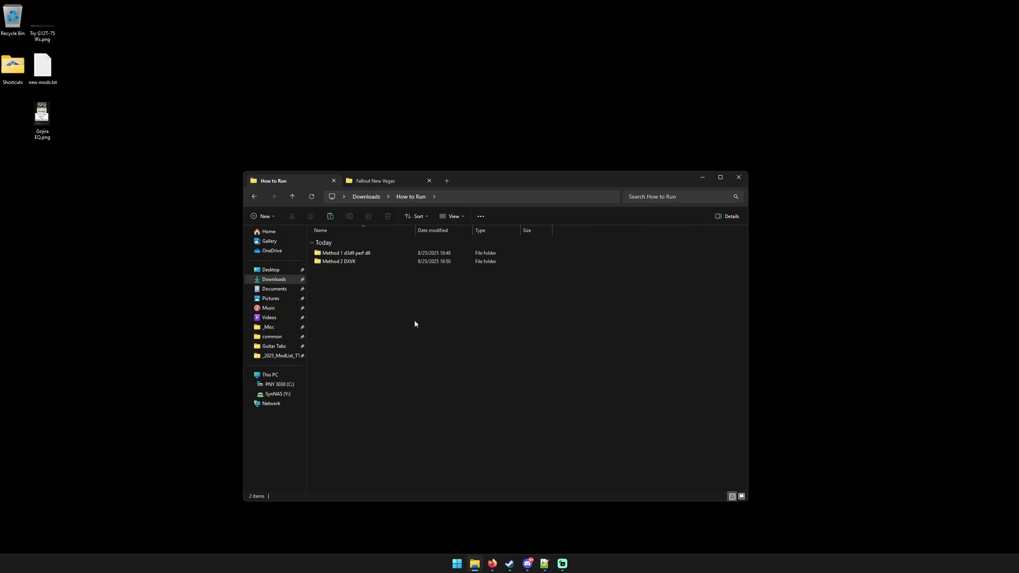
double_click(395, 256)
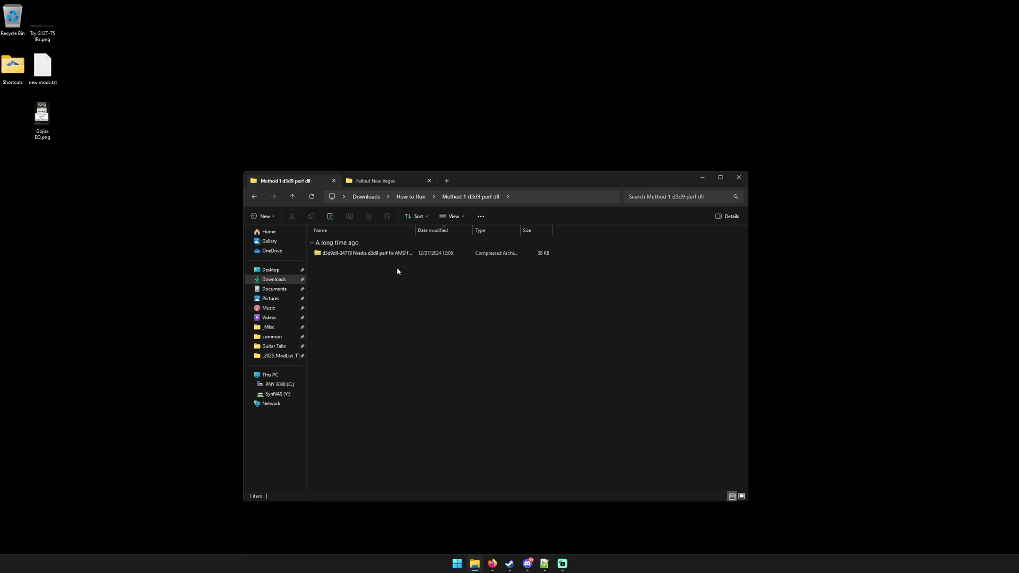
Glance at the Nvidia d3d9 perf fix mod page, then minimize Firefox
click(493, 565)
click(36, 103)
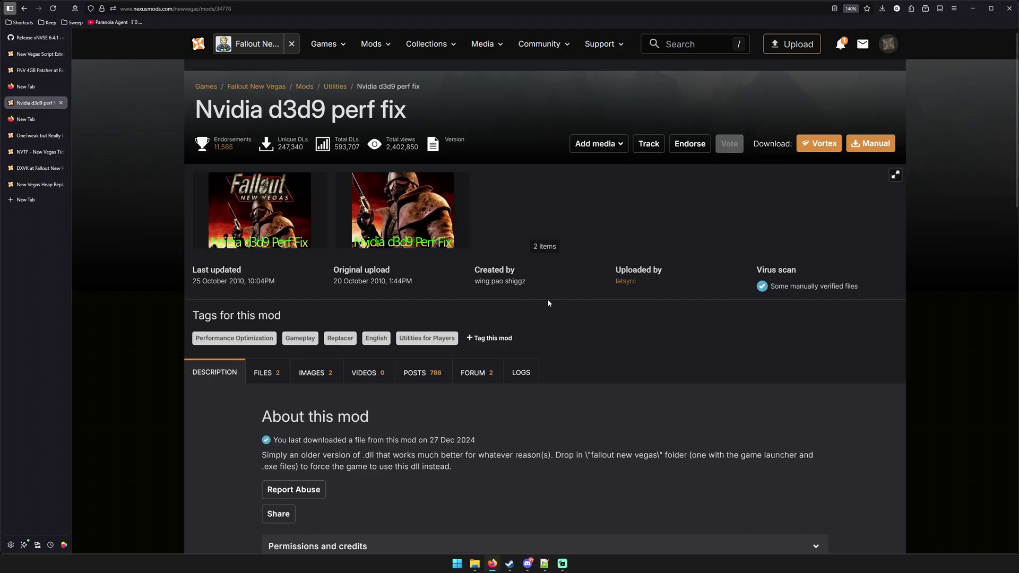
click(973, 8)
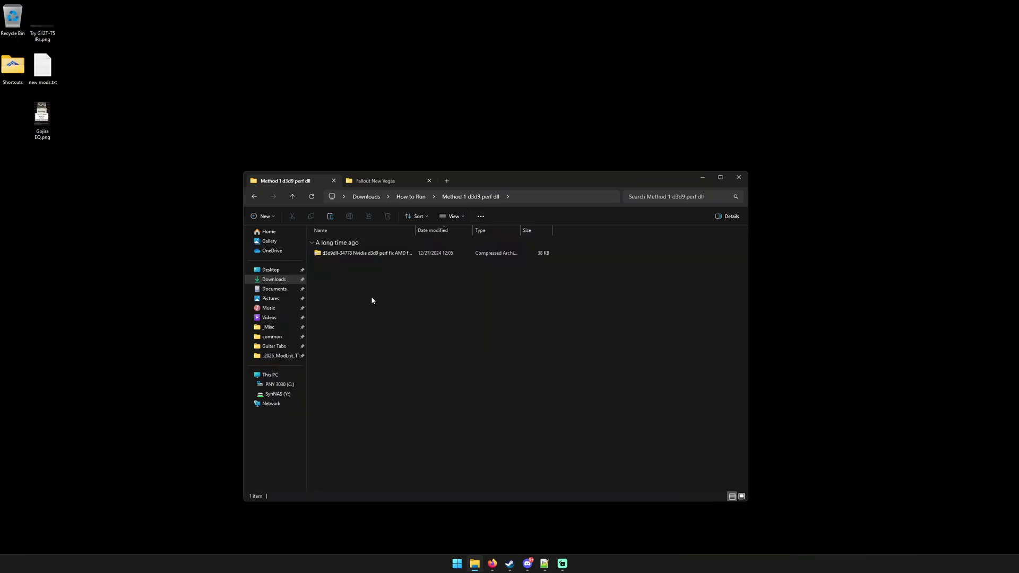
Extract the Nvidia d3d9 perf fix archive with 7-Zip into a folder beside it
right_click(354, 254)
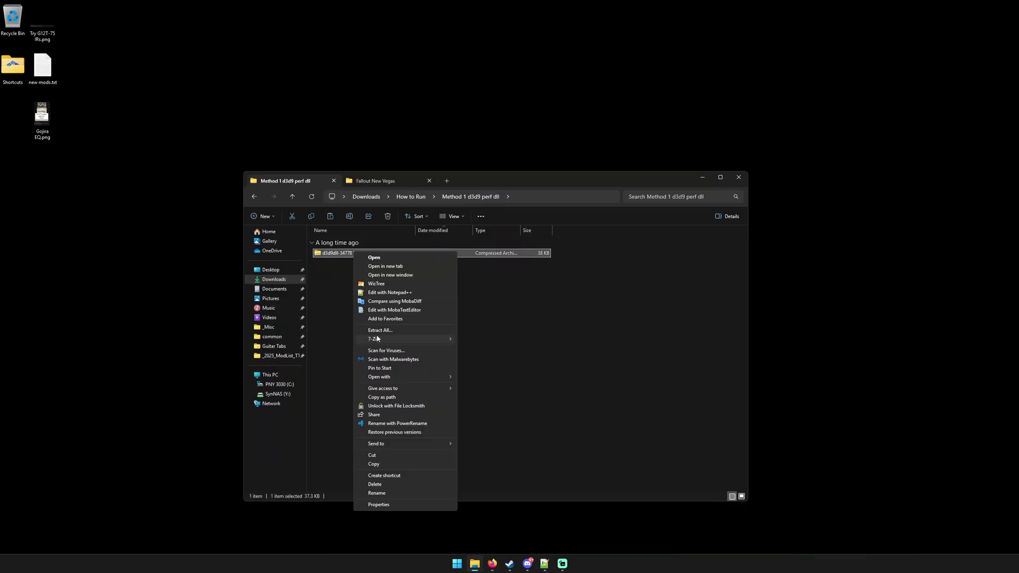
mouse_move(422, 340)
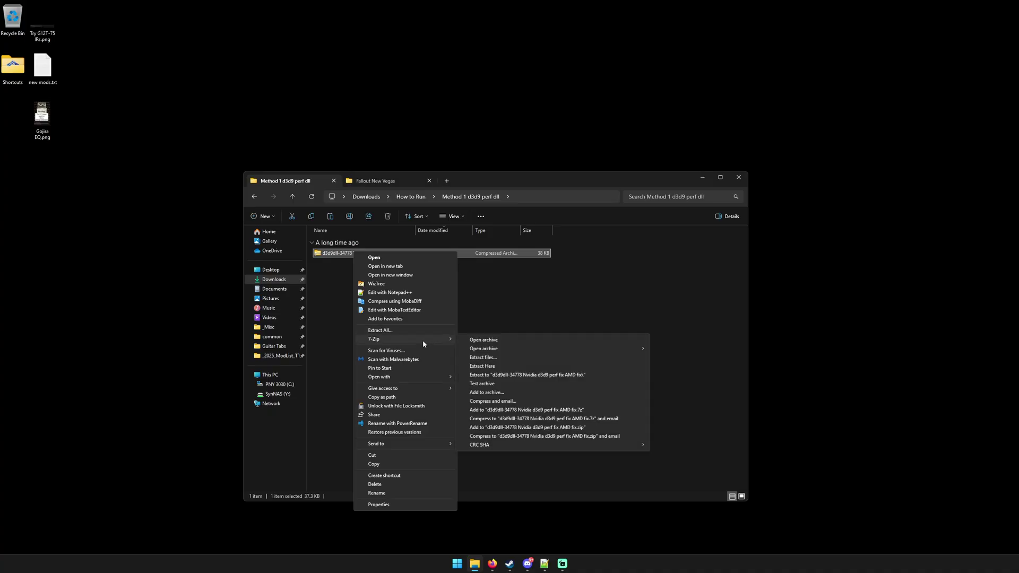
click(484, 357)
click(518, 329)
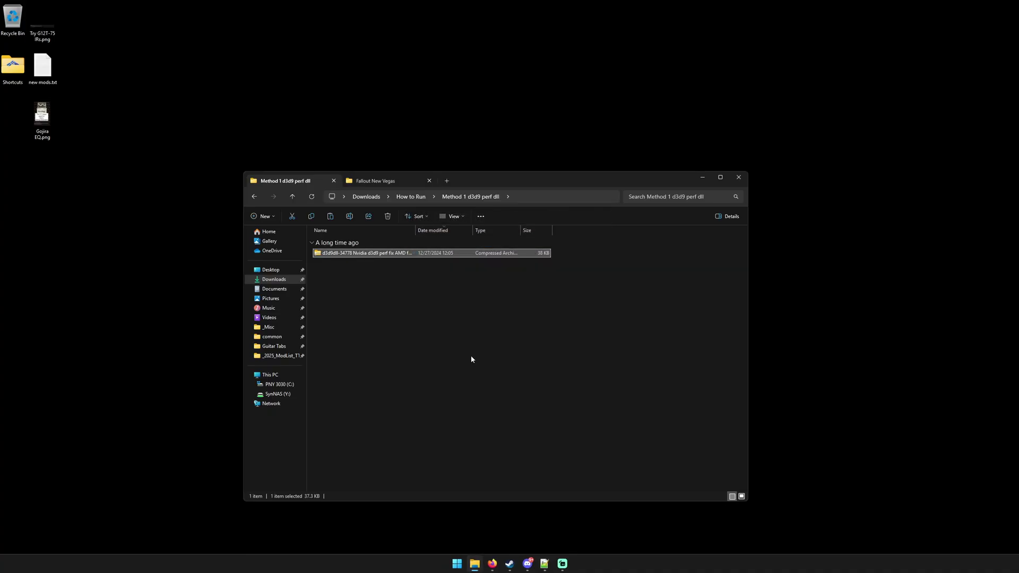
Check the extracted folder's d3d9.dll, then return to the Method 1 folder
double_click(364, 252)
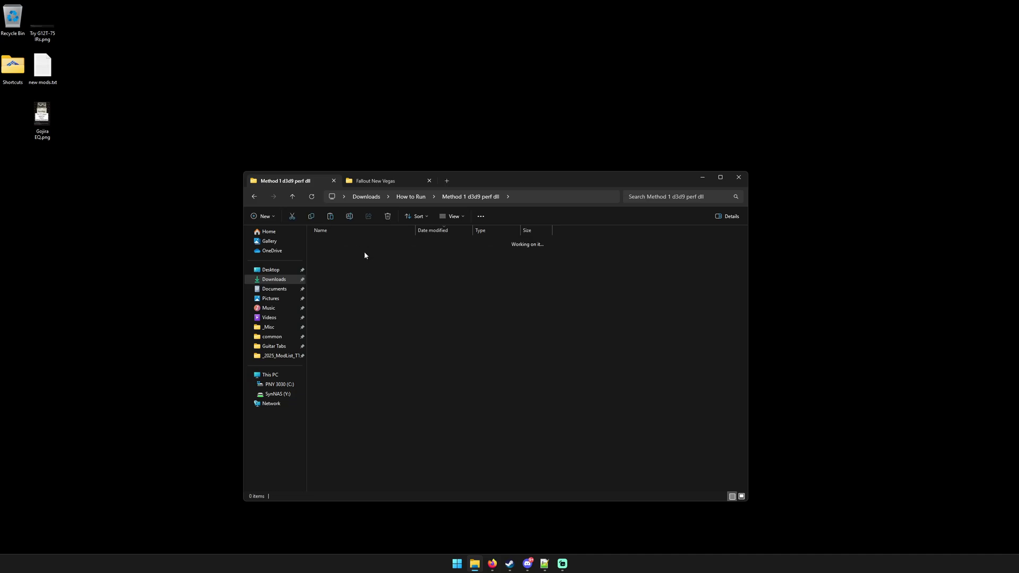
click(366, 255)
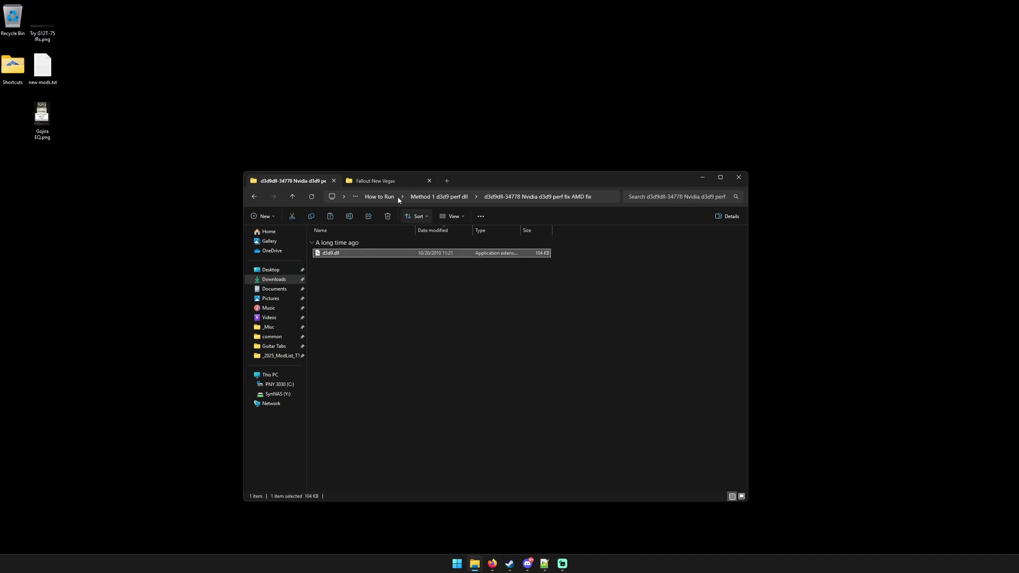
click(382, 181)
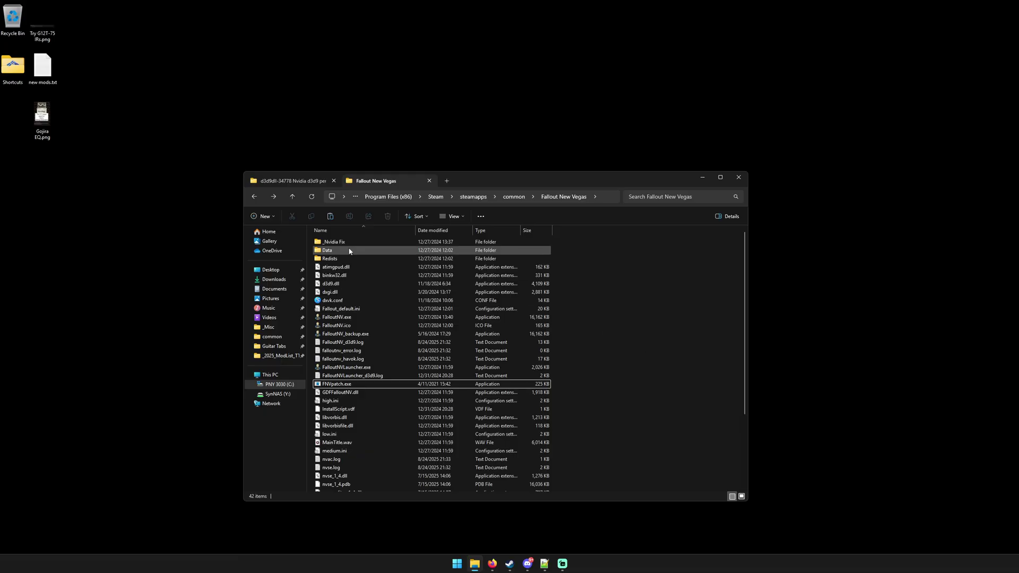
click(278, 180)
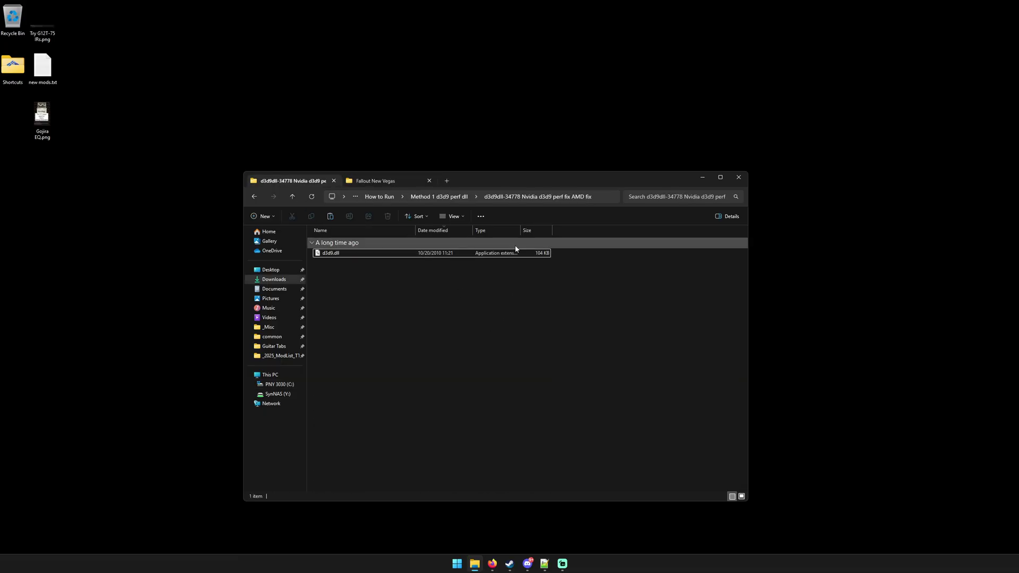
click(430, 198)
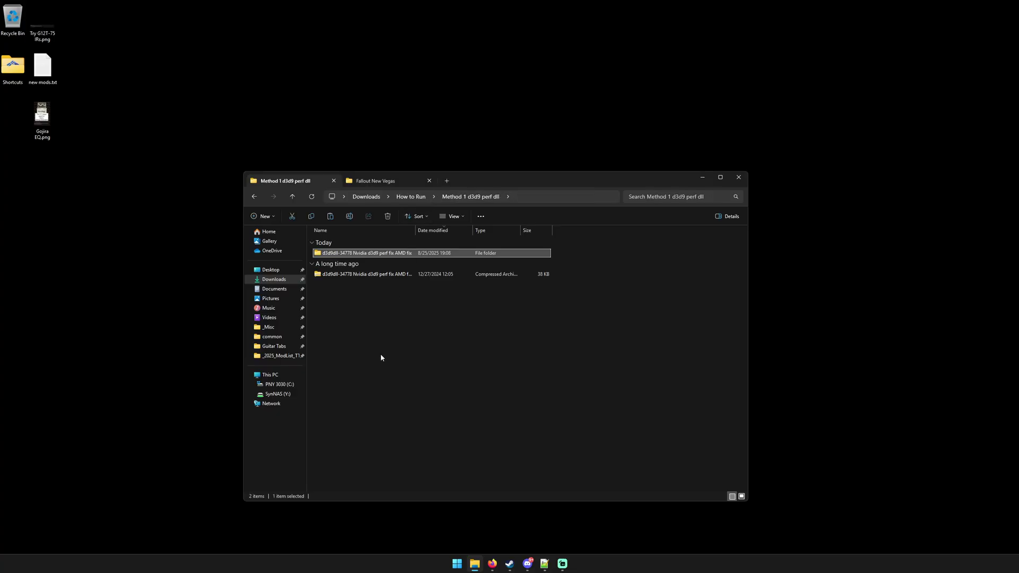
Open the Method 2 DXVK folder under How to Run, then bring up the Notepad++ setup notes
click(408, 197)
click(419, 385)
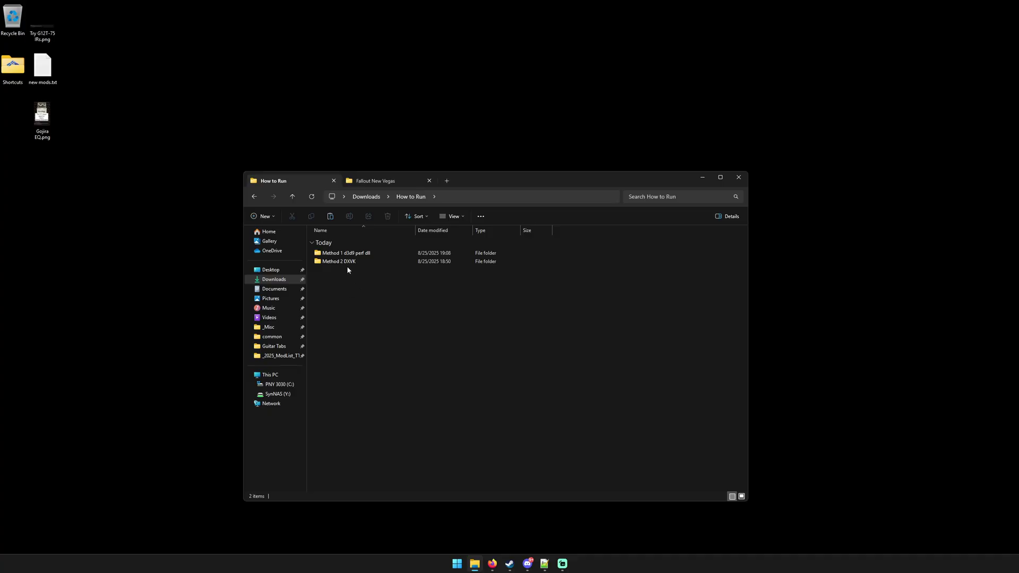
mouse_move(345, 265)
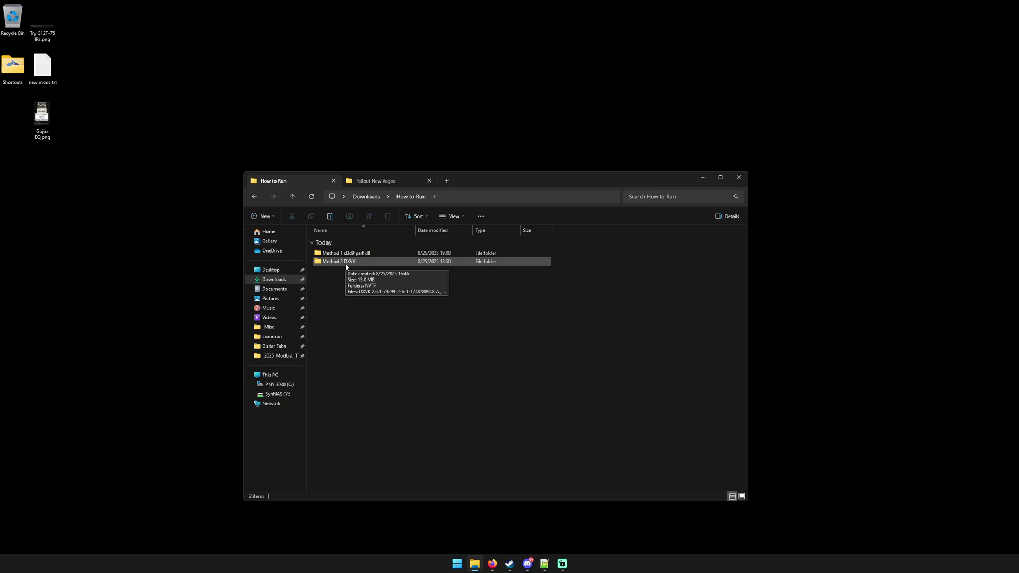
double_click(341, 264)
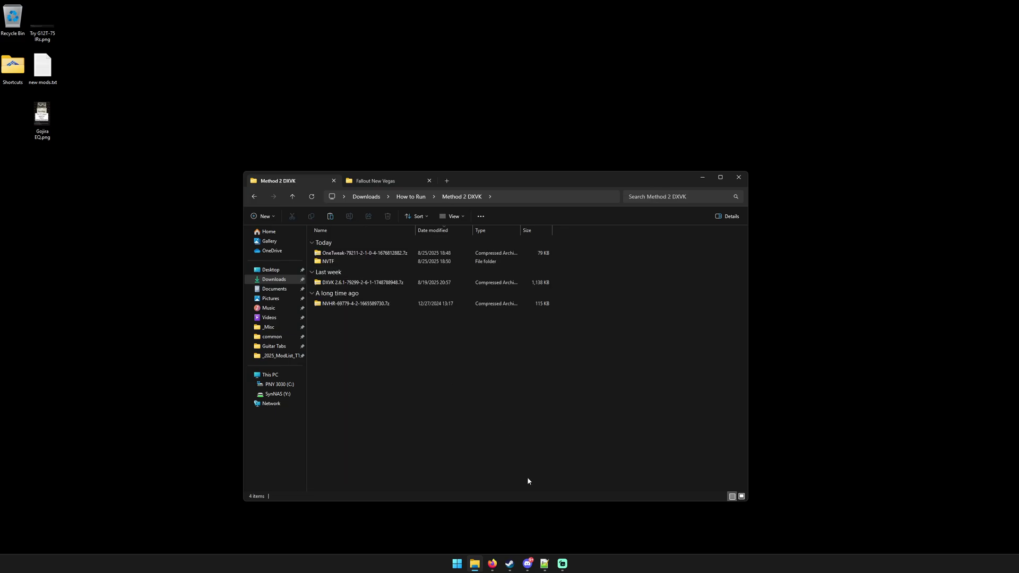
click(545, 564)
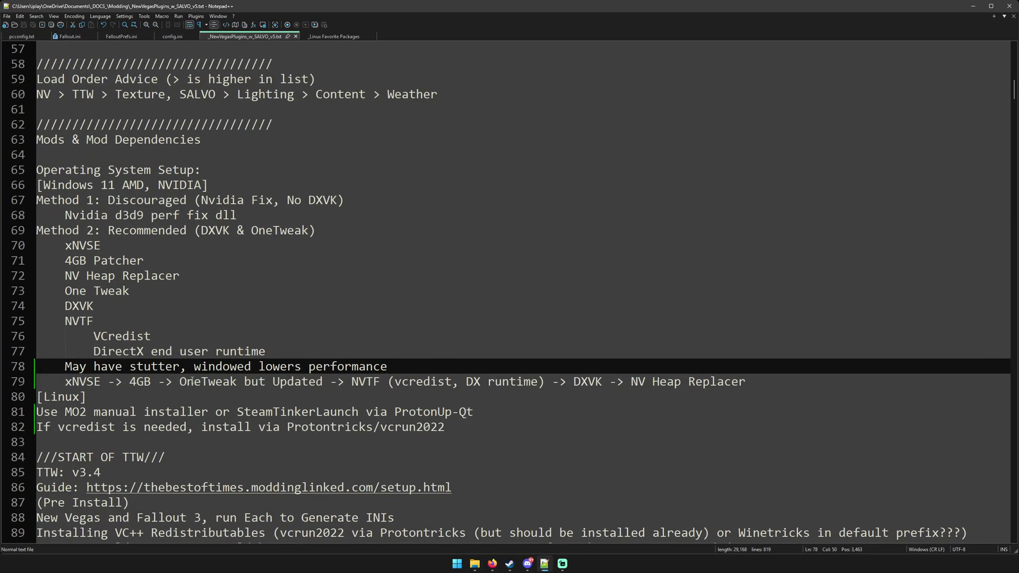
click(64, 382)
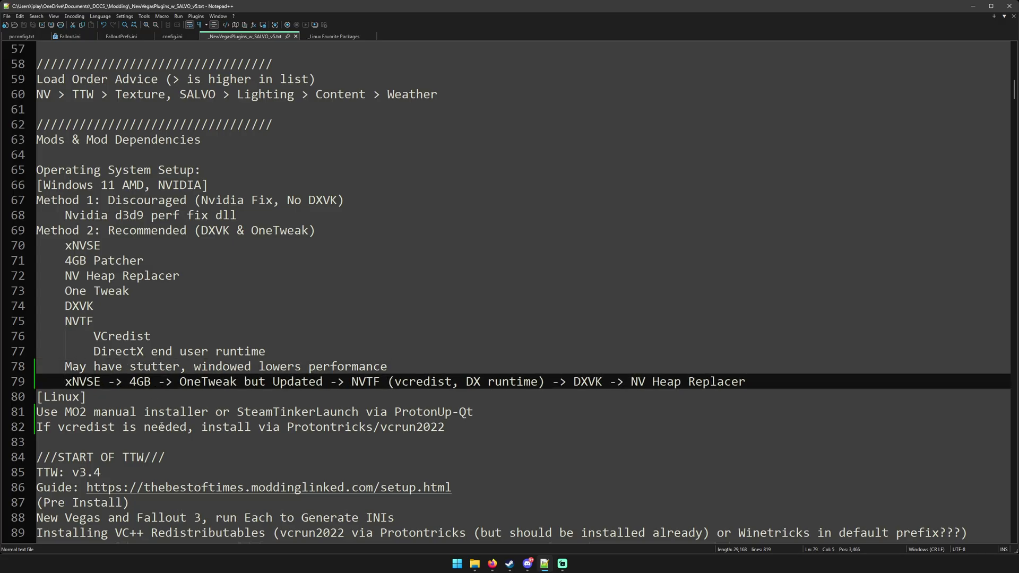